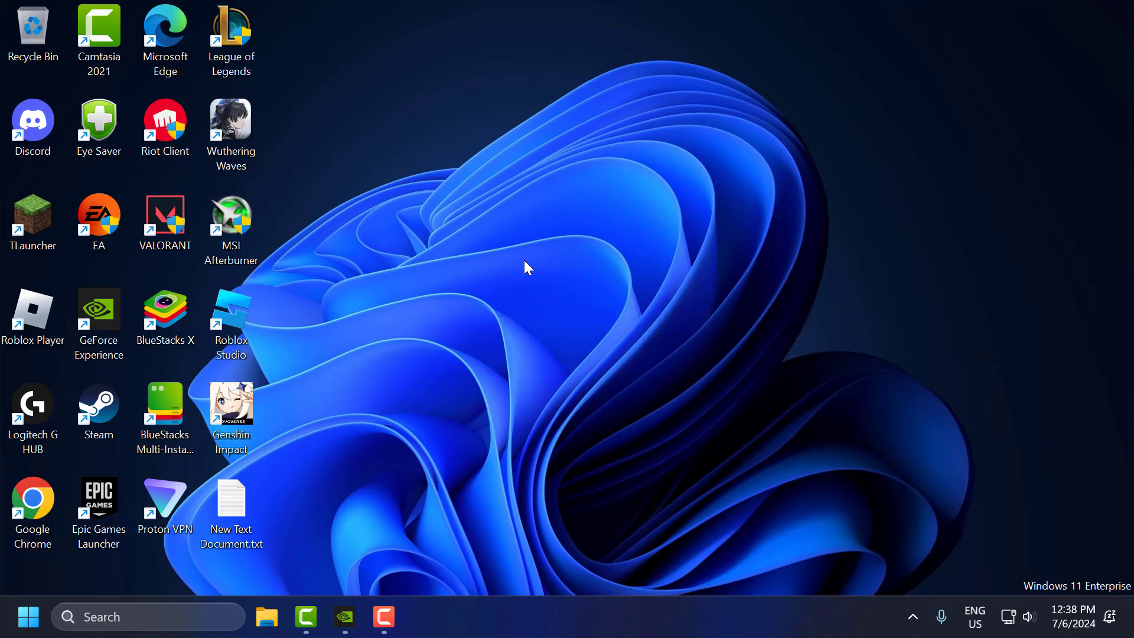
# Step: Run a fresh Windows Update check, confirm the PC is up to date, and close Settings
pyautogui.click(196, 599)
pyautogui.write('c')
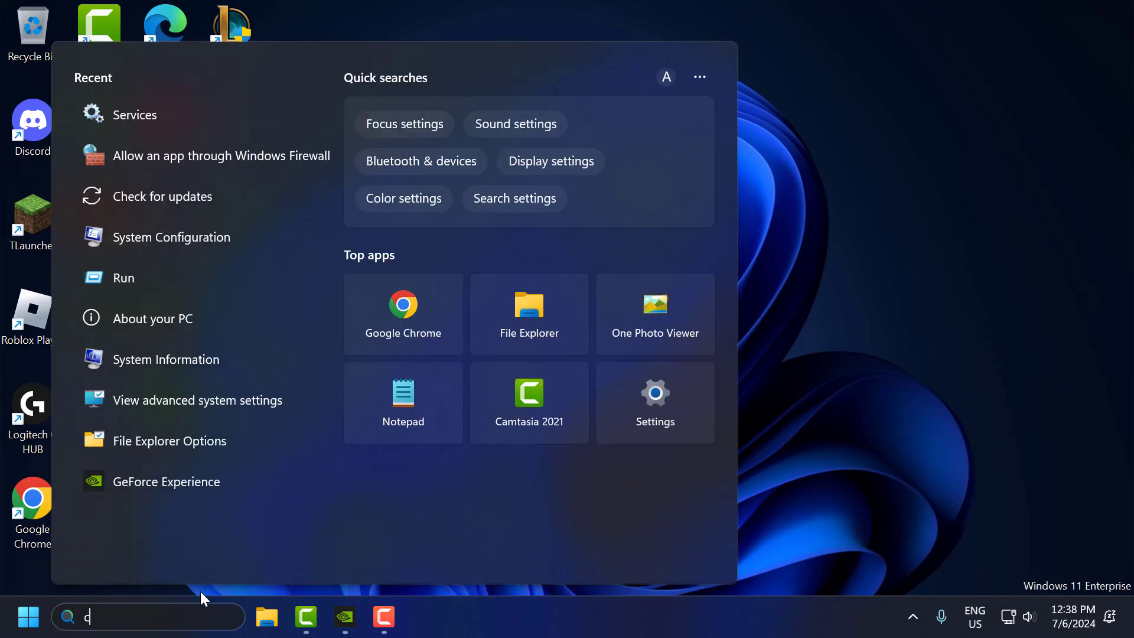
pyautogui.write('heck for updates')
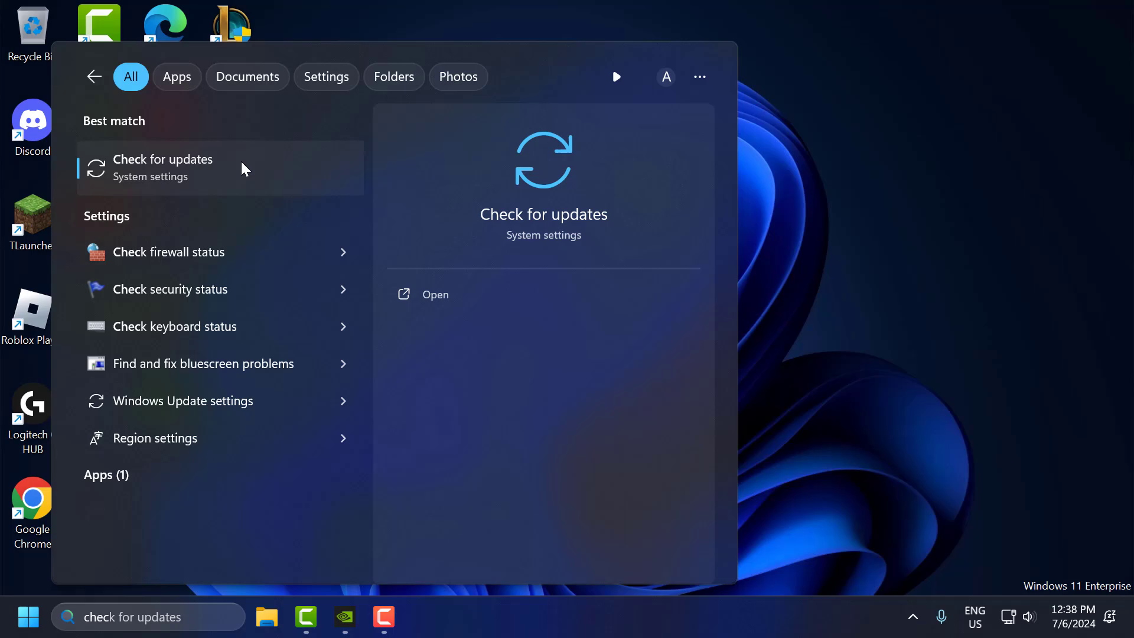
pyautogui.click(241, 162)
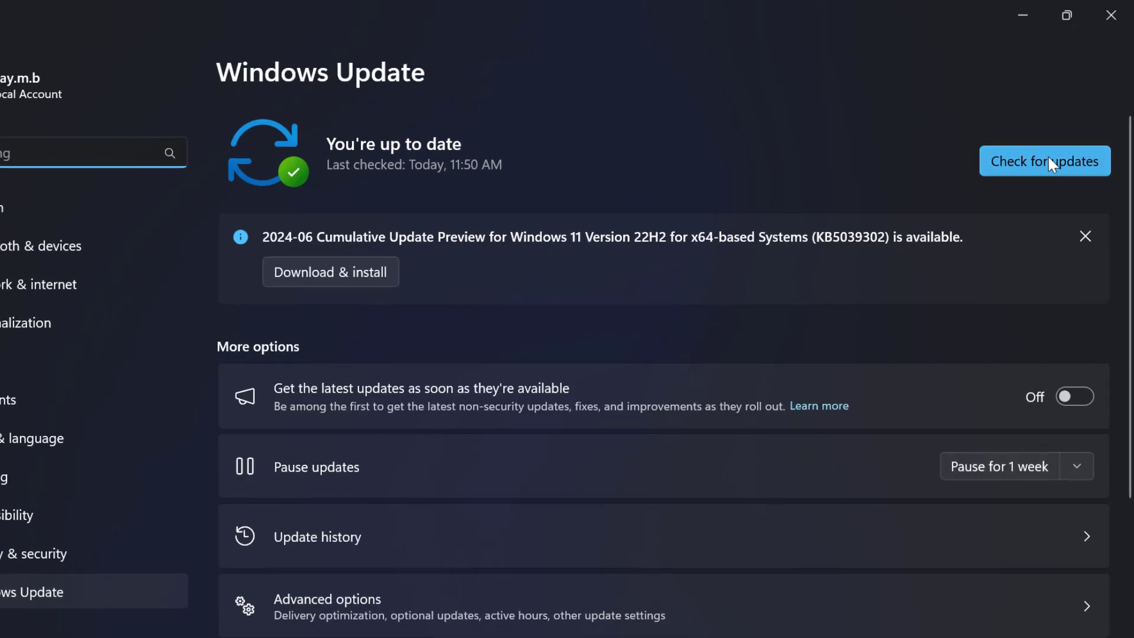
pyautogui.click(1049, 165)
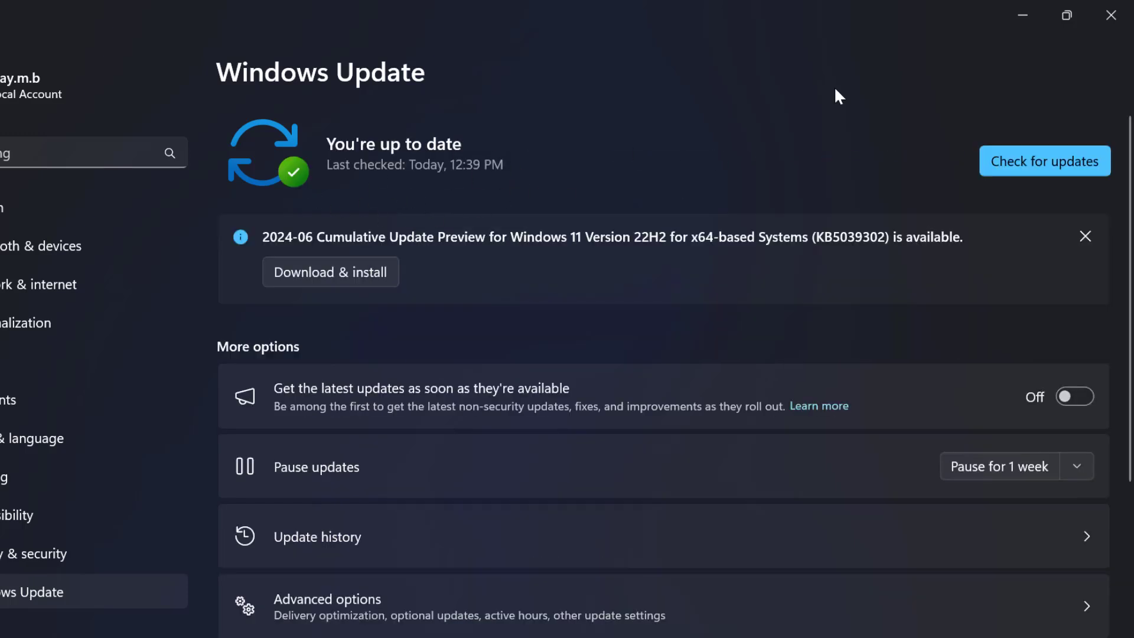
pyautogui.click(1111, 15)
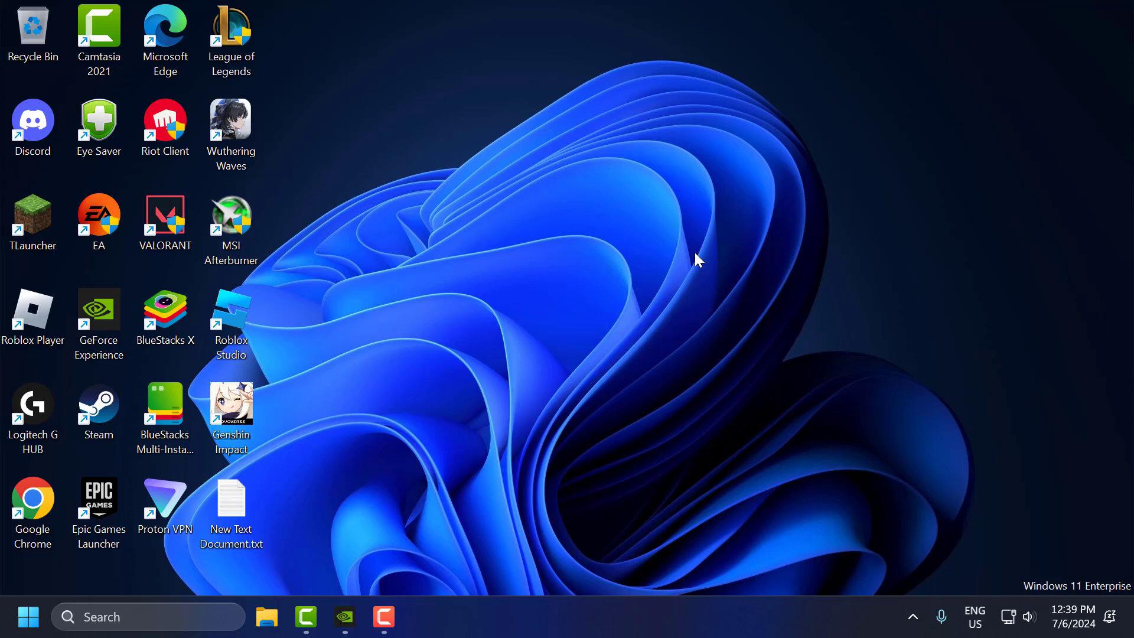
# Step: Launch GeForce Experience from the taskbar to its Home page of installed games
pyautogui.click(335, 604)
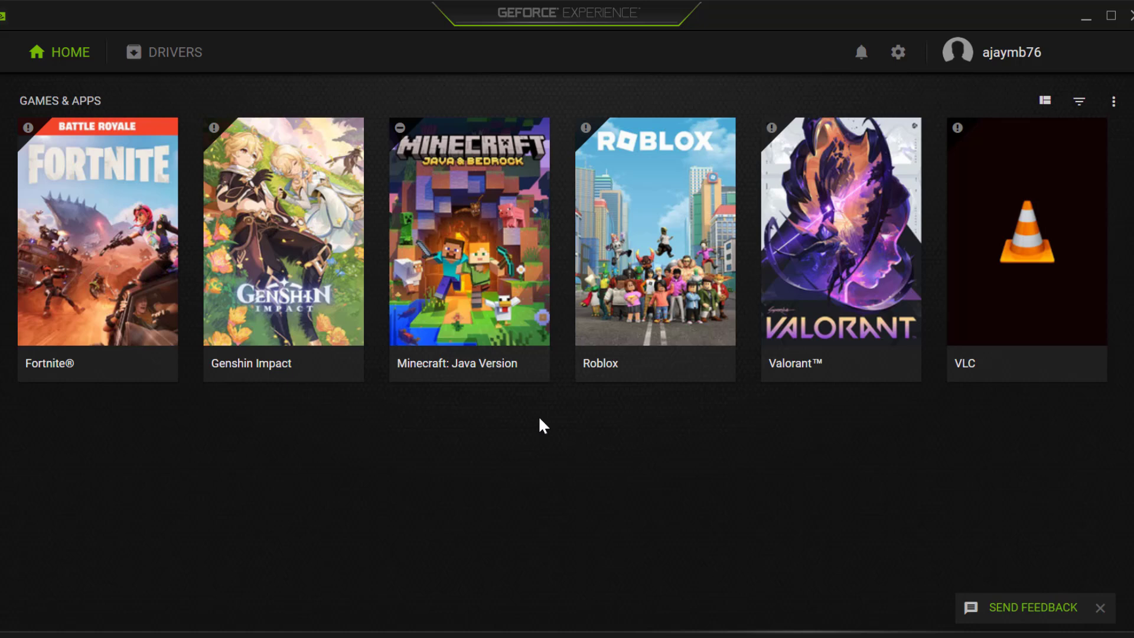
# Step: Check the Drivers page for updates, confirming driver 475.06 is the latest
pyautogui.click(177, 61)
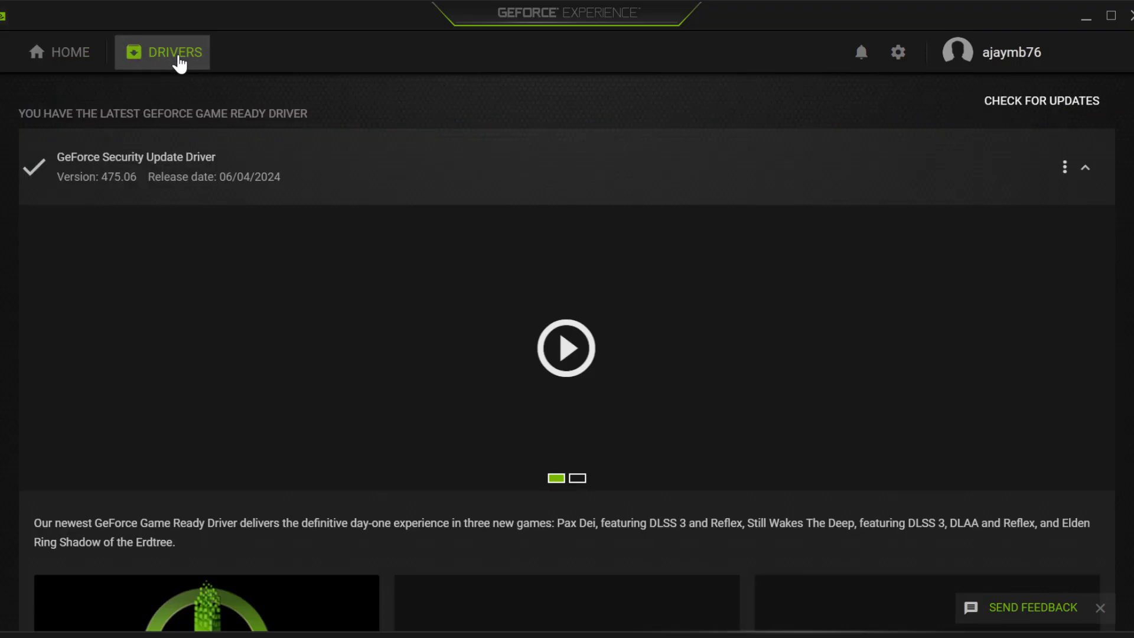
pyautogui.click(1073, 103)
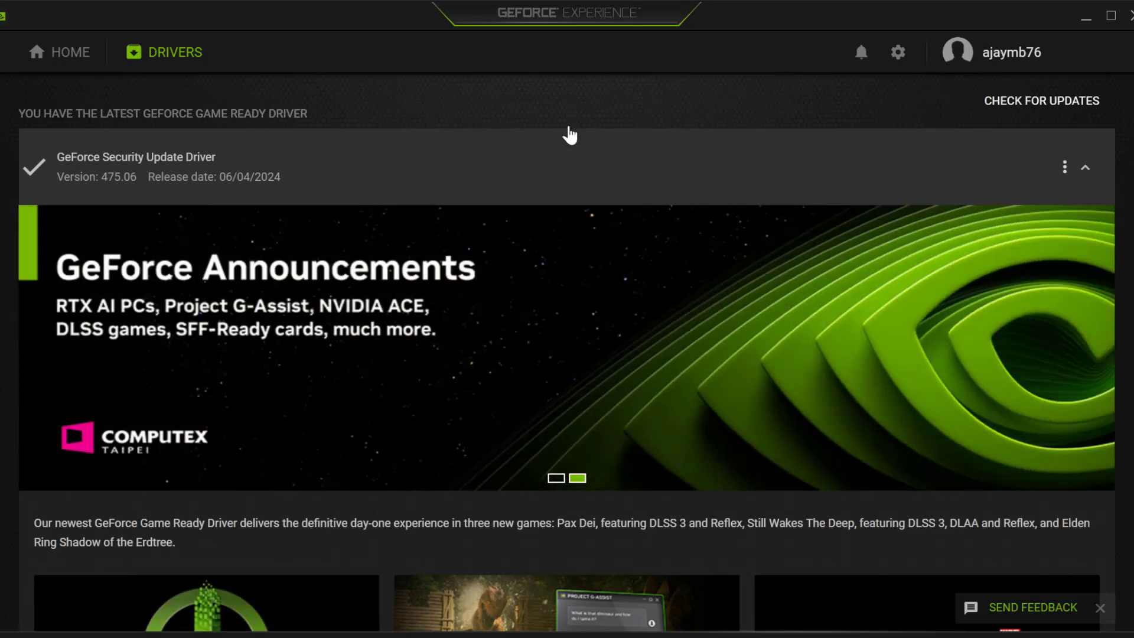
# Step: Open VALORANT's custom graphics settings and set the resolution to 1600x1200
pyautogui.click(77, 54)
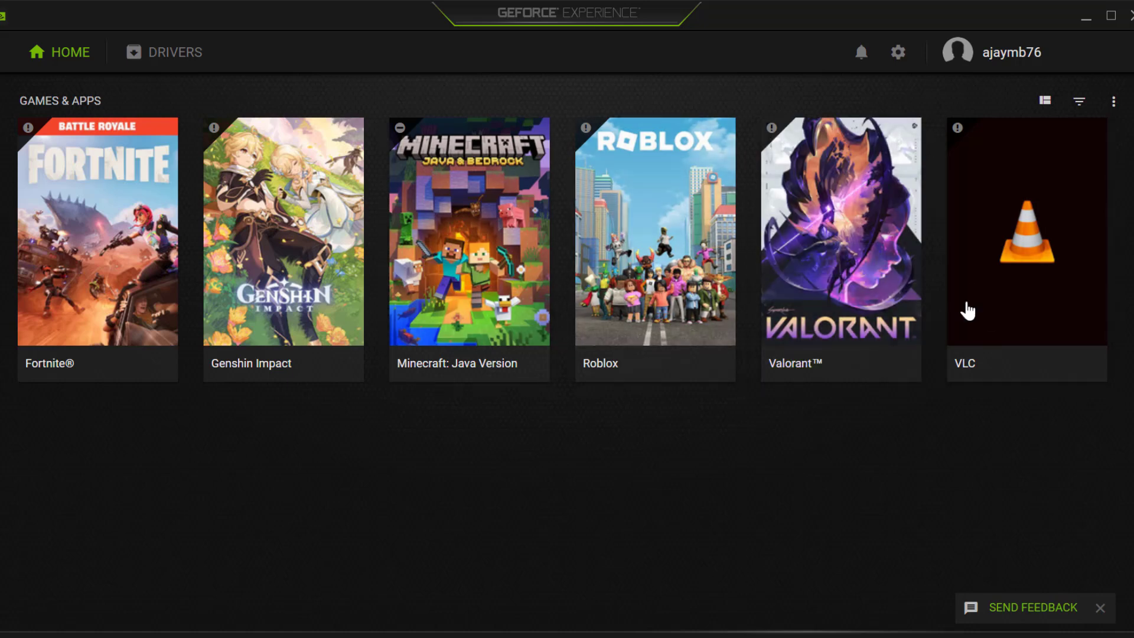
pyautogui.moveTo(839, 334)
pyautogui.click(840, 265)
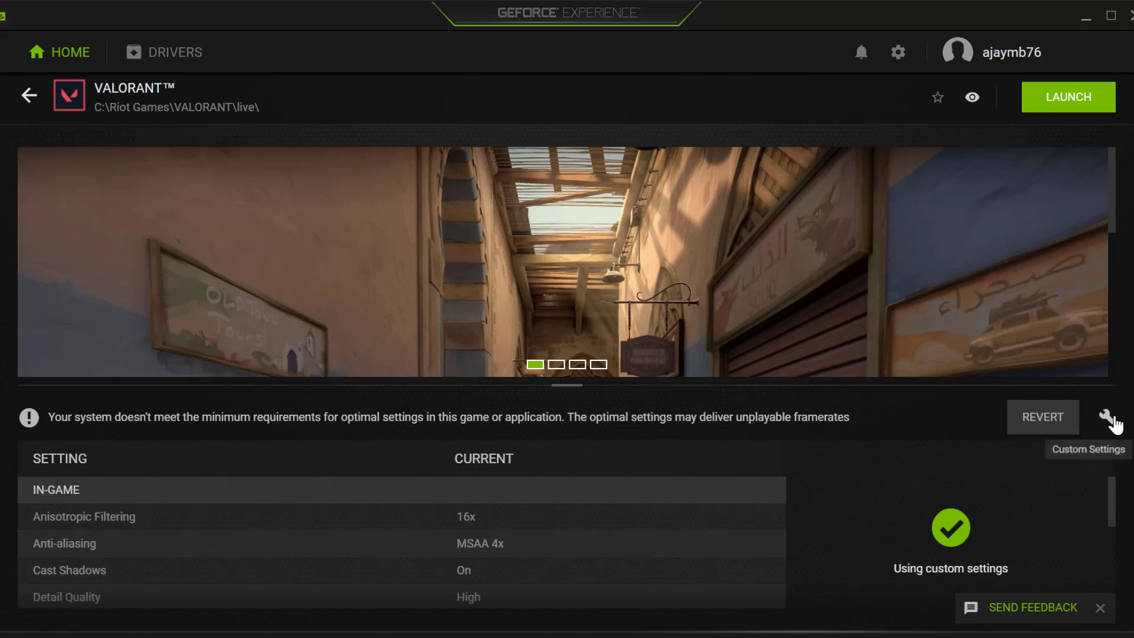
pyautogui.click(1107, 418)
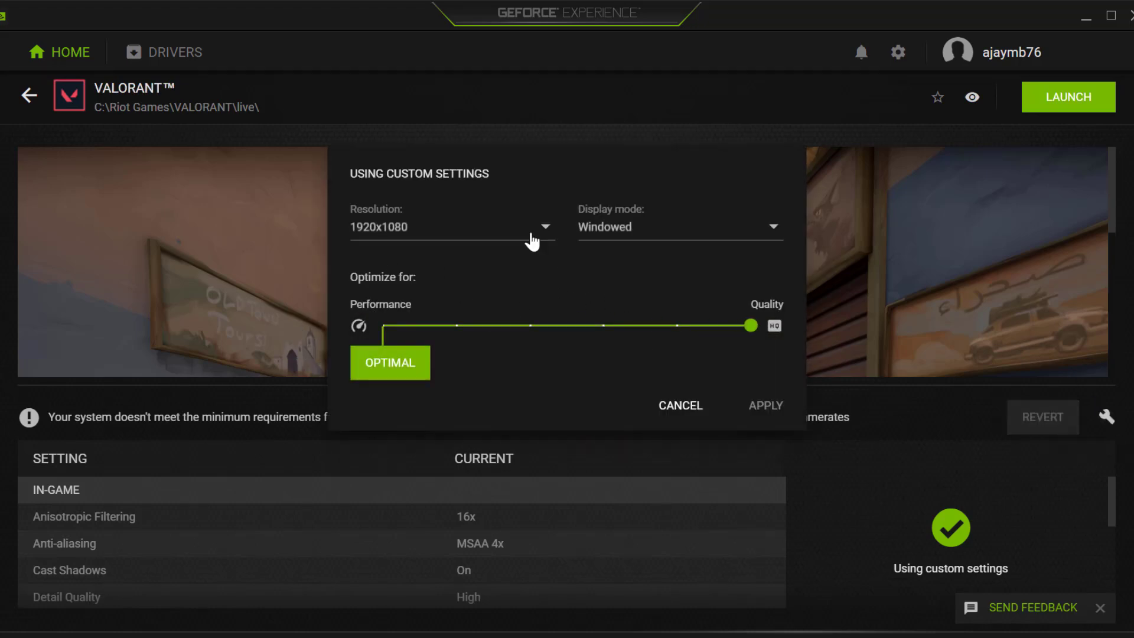
pyautogui.click(526, 233)
pyautogui.scroll(-3, 451, 307)
pyautogui.scroll(-5, 451, 305)
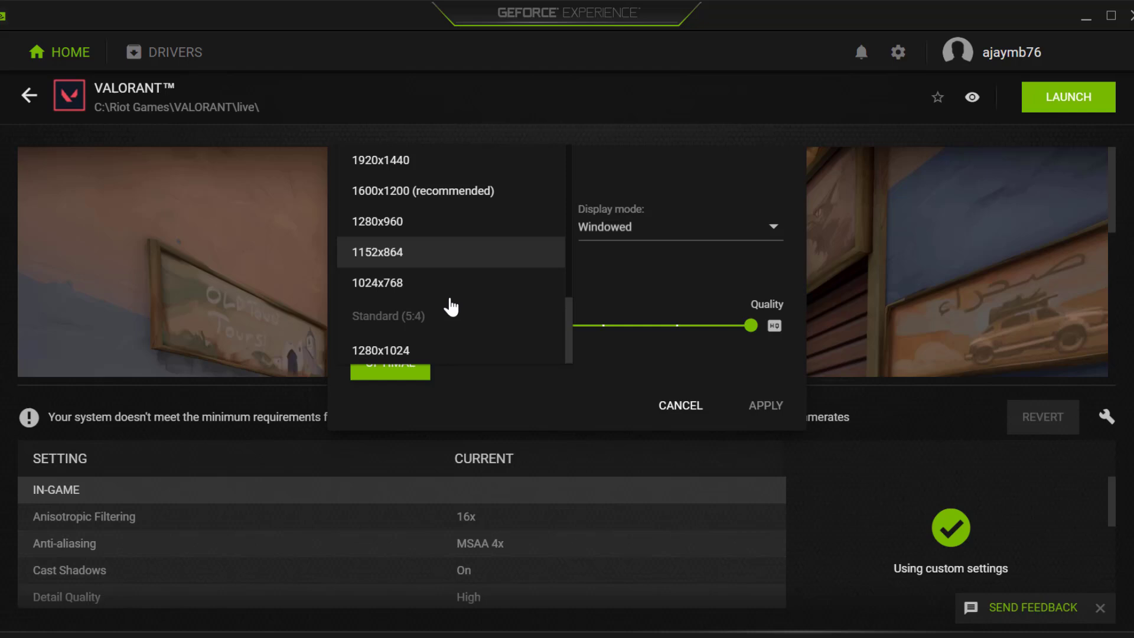
pyautogui.scroll(3, 440, 342)
pyautogui.scroll(-1, 445, 325)
pyautogui.click(458, 286)
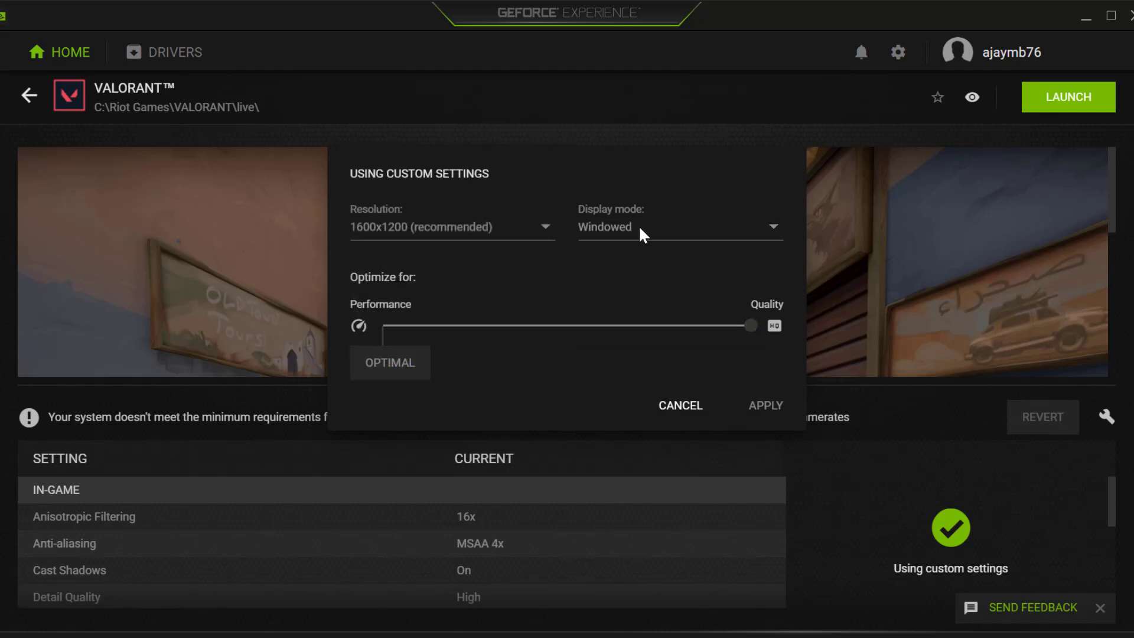
# Step: Set Full-screen mode, optimize toward Performance, apply, and close GeForce Experience
pyautogui.click(727, 235)
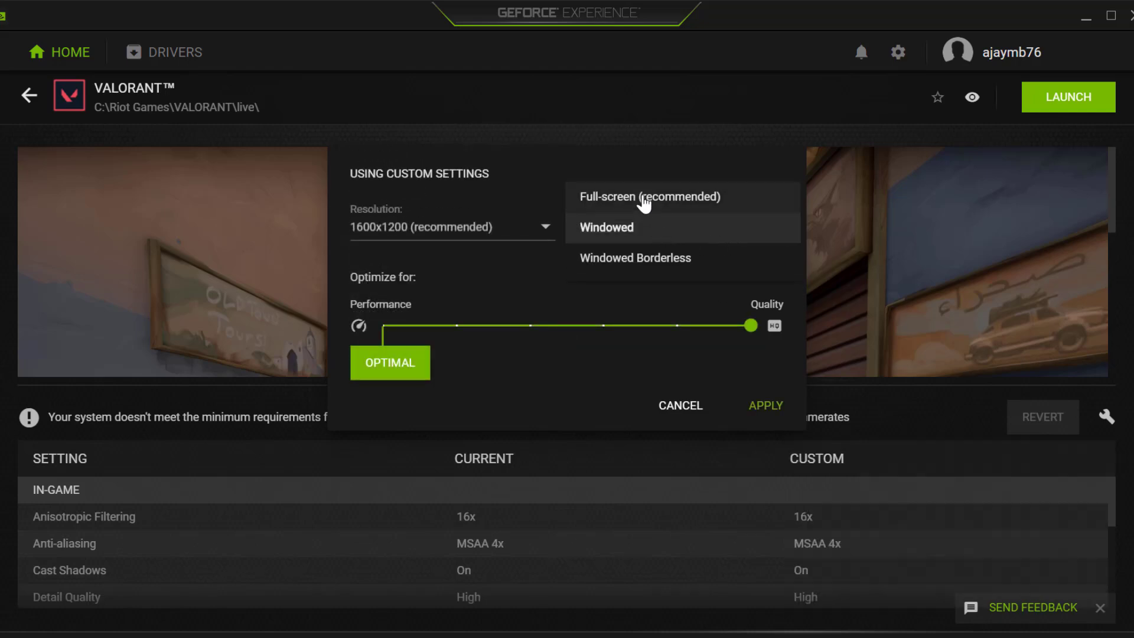
pyautogui.click(659, 201)
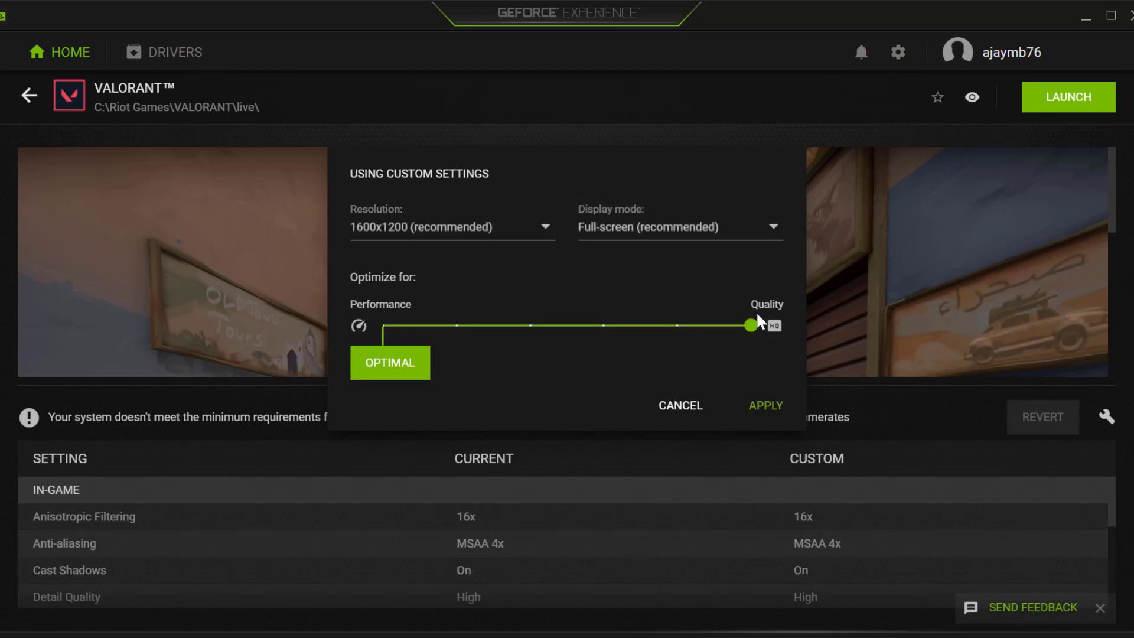
pyautogui.click(387, 325)
pyautogui.click(766, 406)
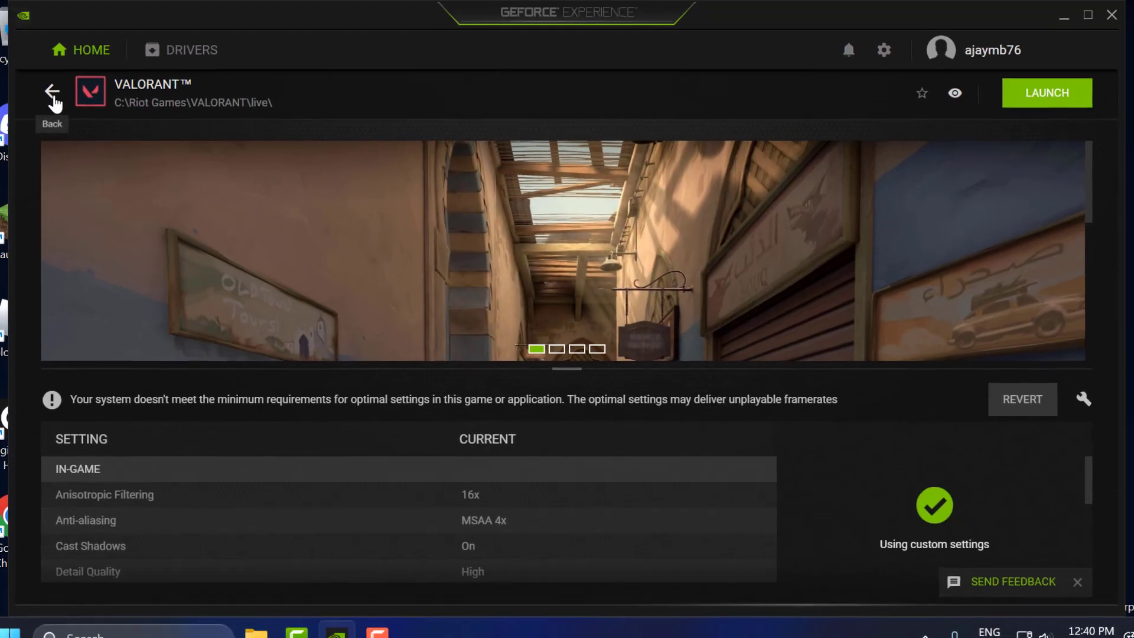
pyautogui.click(53, 97)
pyautogui.click(1106, 13)
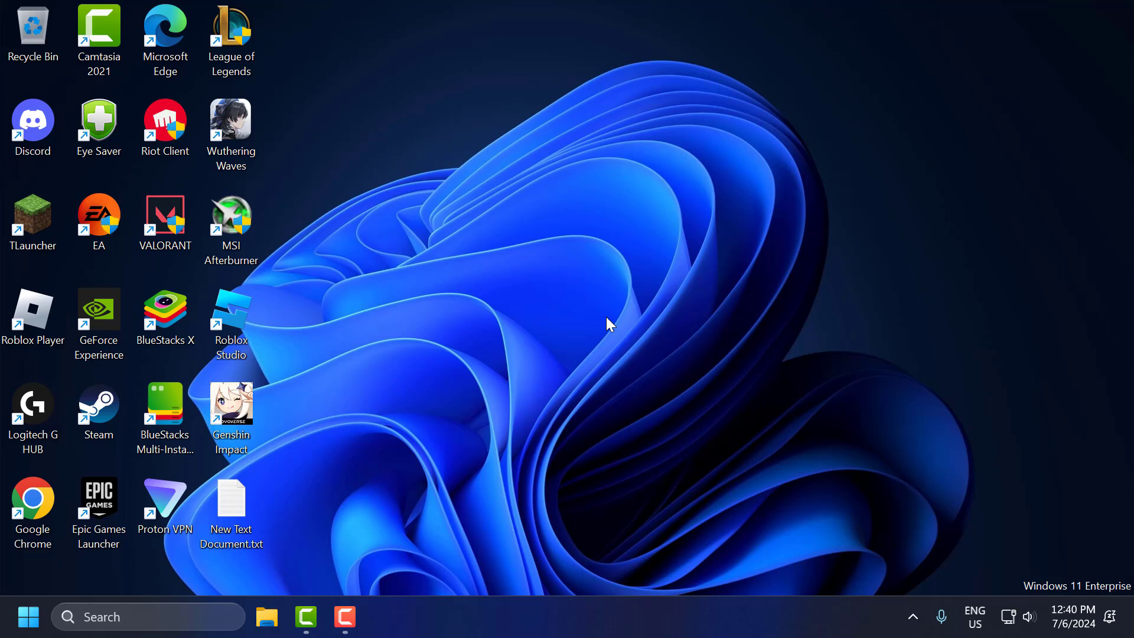
# Step: Open the Services console and jump to the vgc service, stopped with Automatic startup
pyautogui.click(203, 608)
pyautogui.write('settings')
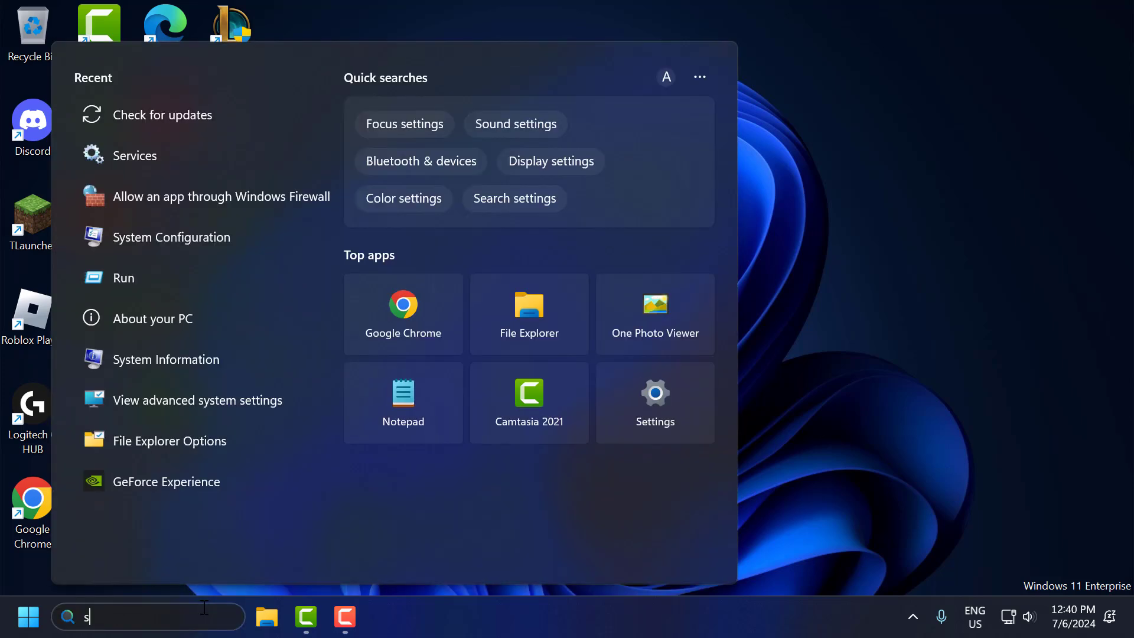
pyautogui.press('BackSpace')
pyautogui.press('BackSpace')
pyautogui.press('BackSpace')
pyautogui.press('BackSpace')
pyautogui.press('BackSpace')
pyautogui.press('BackSpace')
pyautogui.write('rvices')
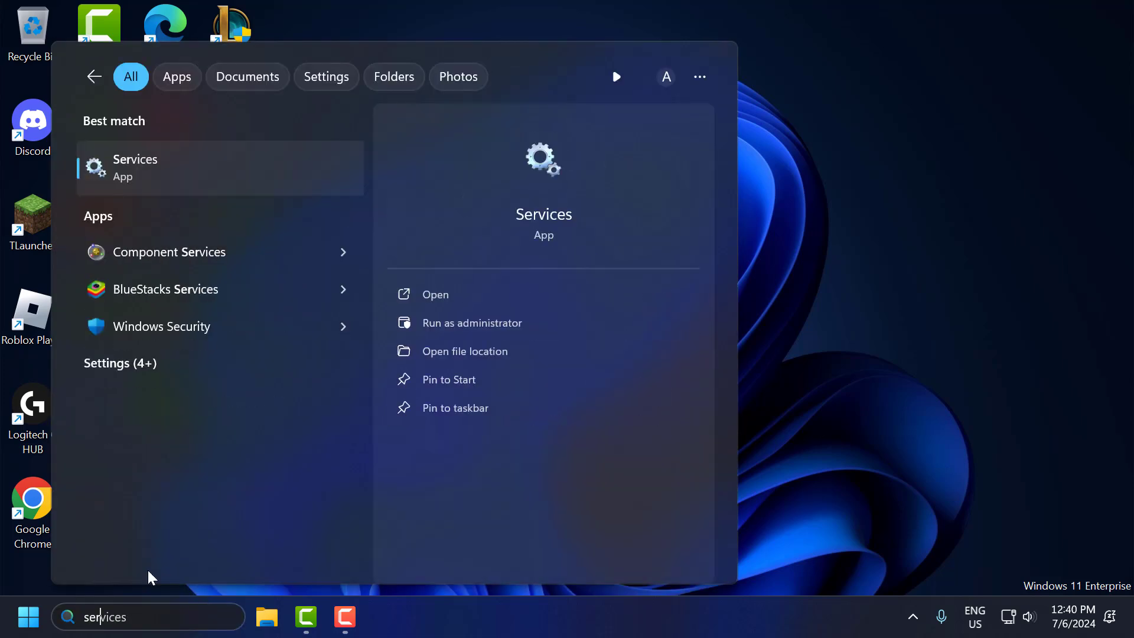
pyautogui.click(152, 179)
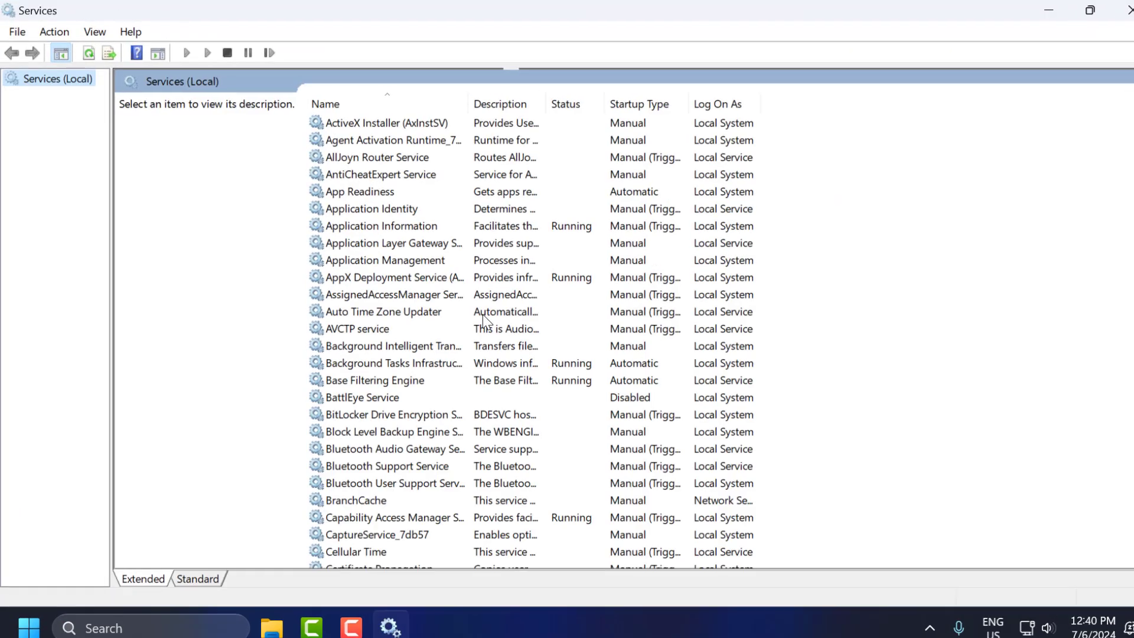
pyautogui.click(414, 294)
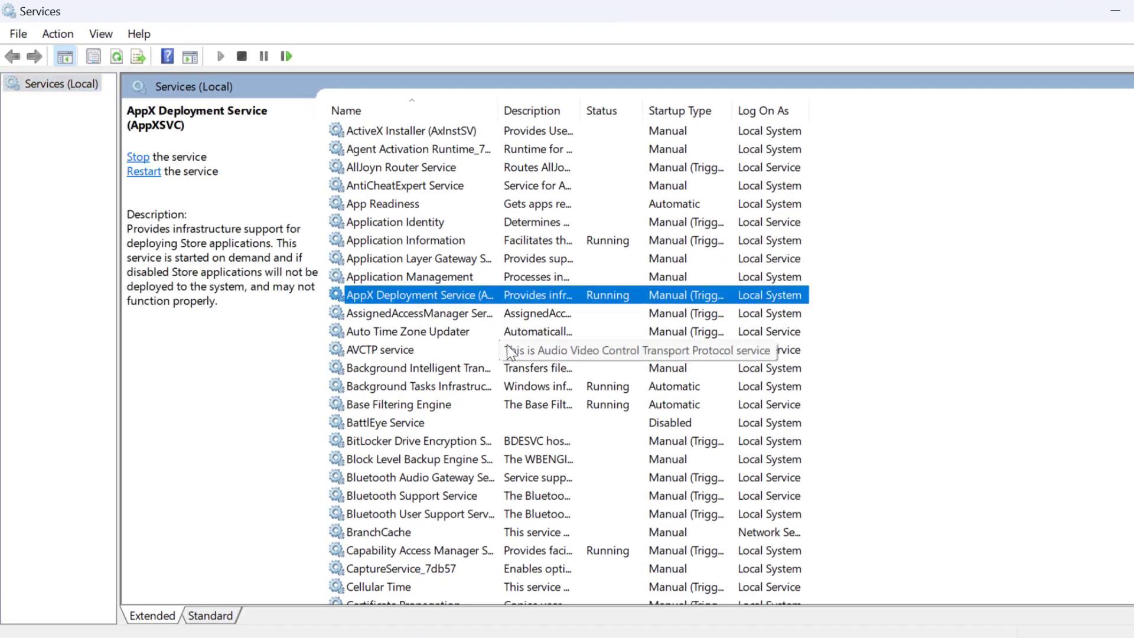
pyautogui.press('v')
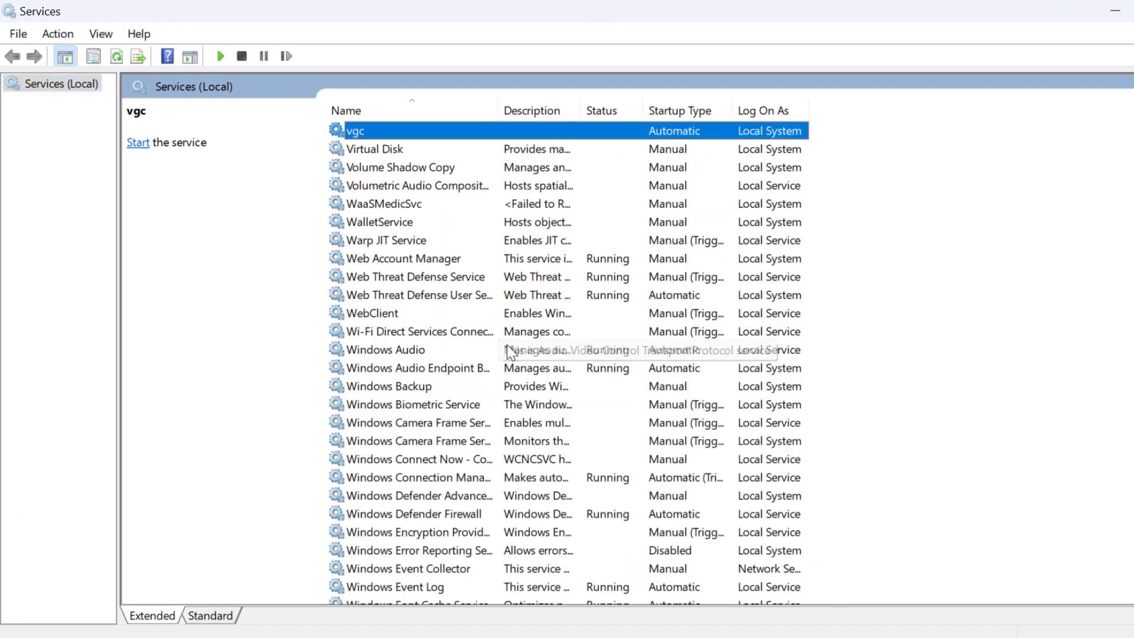
# Step: Keep vgc's startup type on Automatic and attempt to start the service
pyautogui.doubleClick(414, 134)
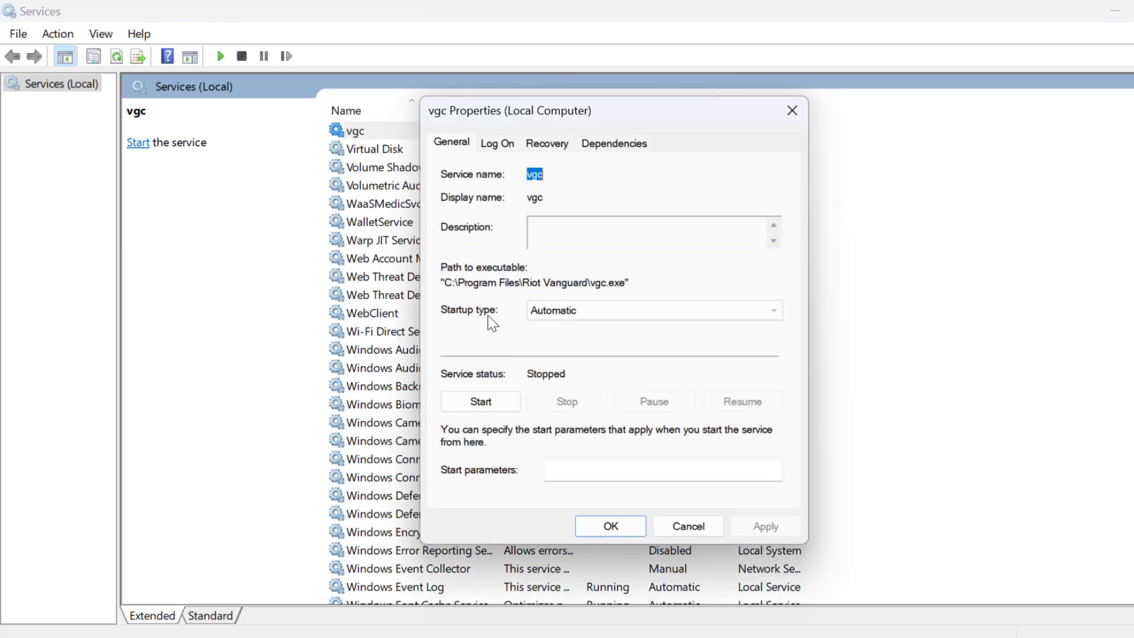
pyautogui.click(610, 312)
pyautogui.click(591, 336)
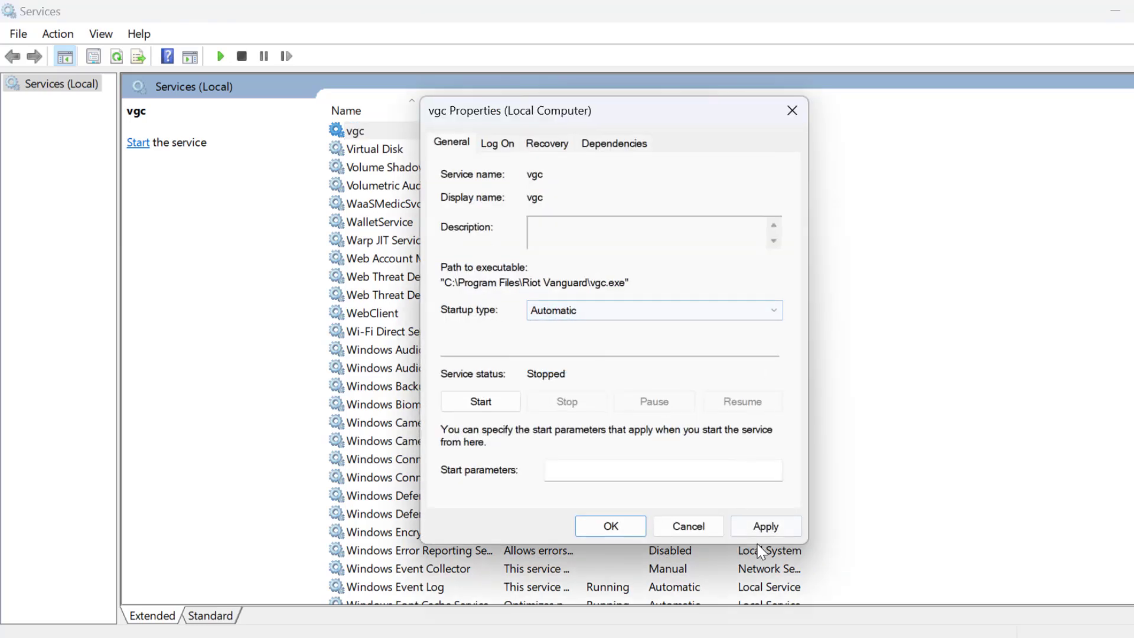
pyautogui.click(628, 528)
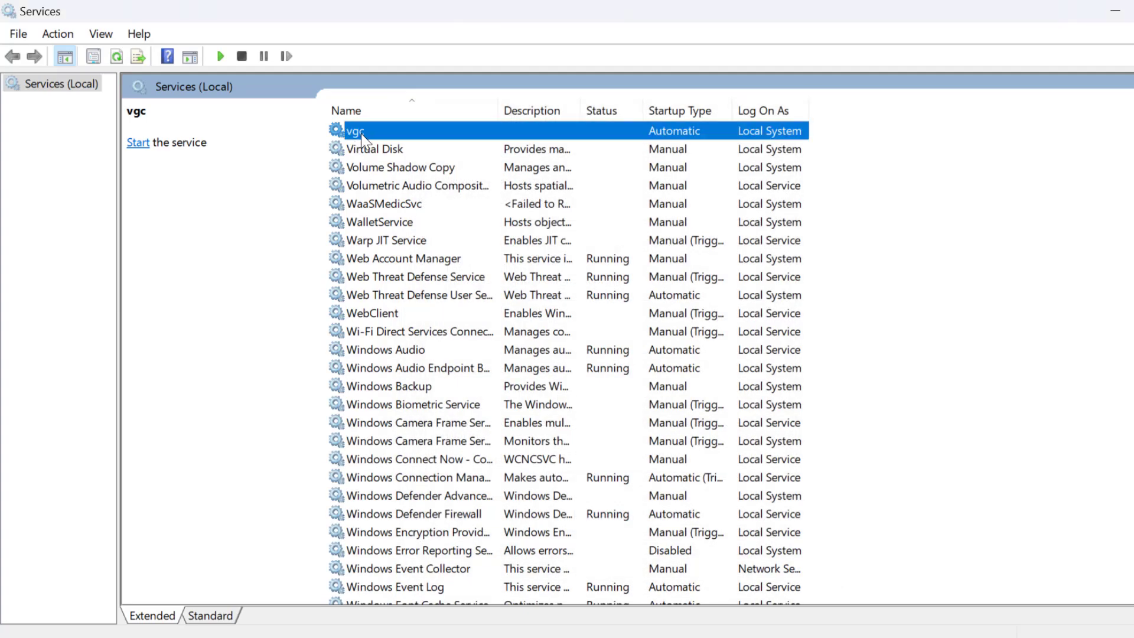
pyautogui.rightClick(364, 134)
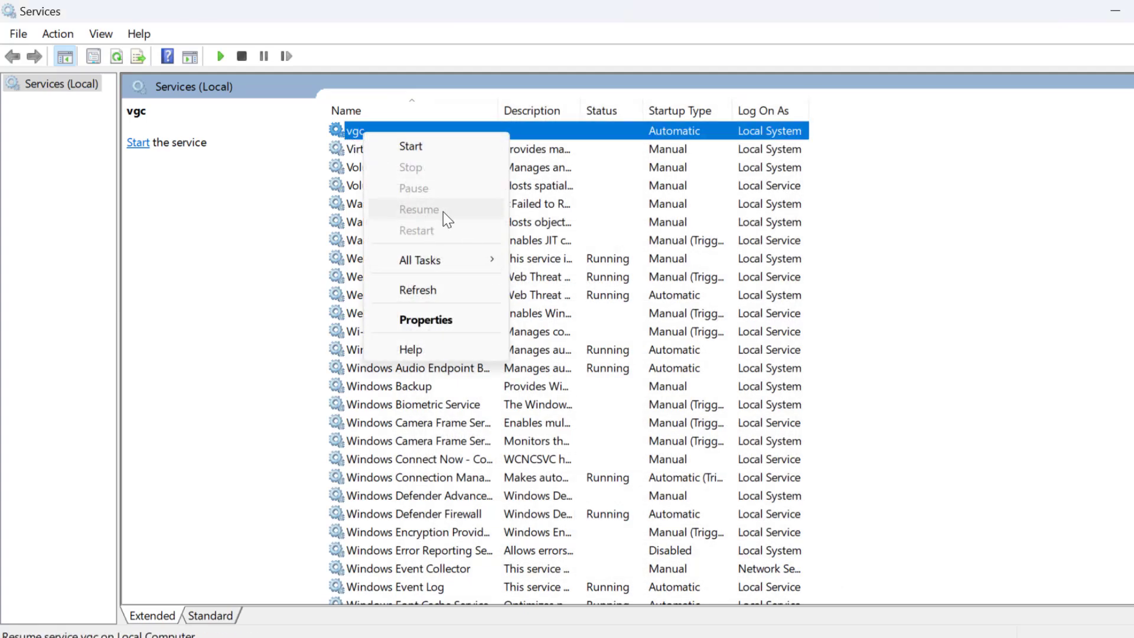
pyautogui.click(429, 157)
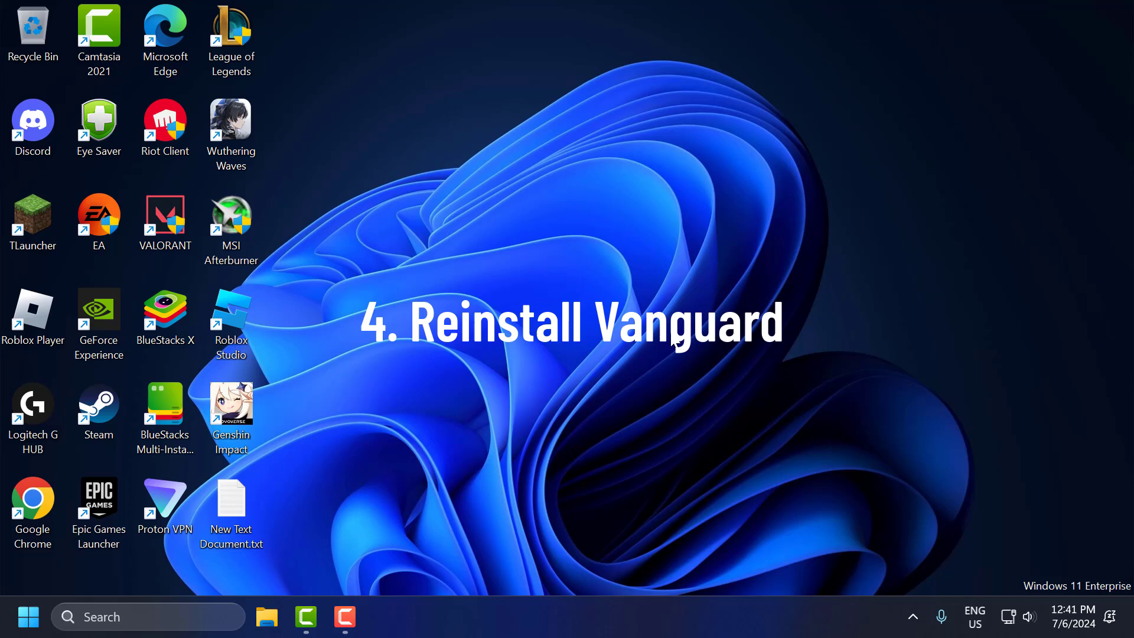
# Step: Uninstall Riot Vanguard through Control Panel's Programs and Features, confirming with Yes
pyautogui.click(204, 626)
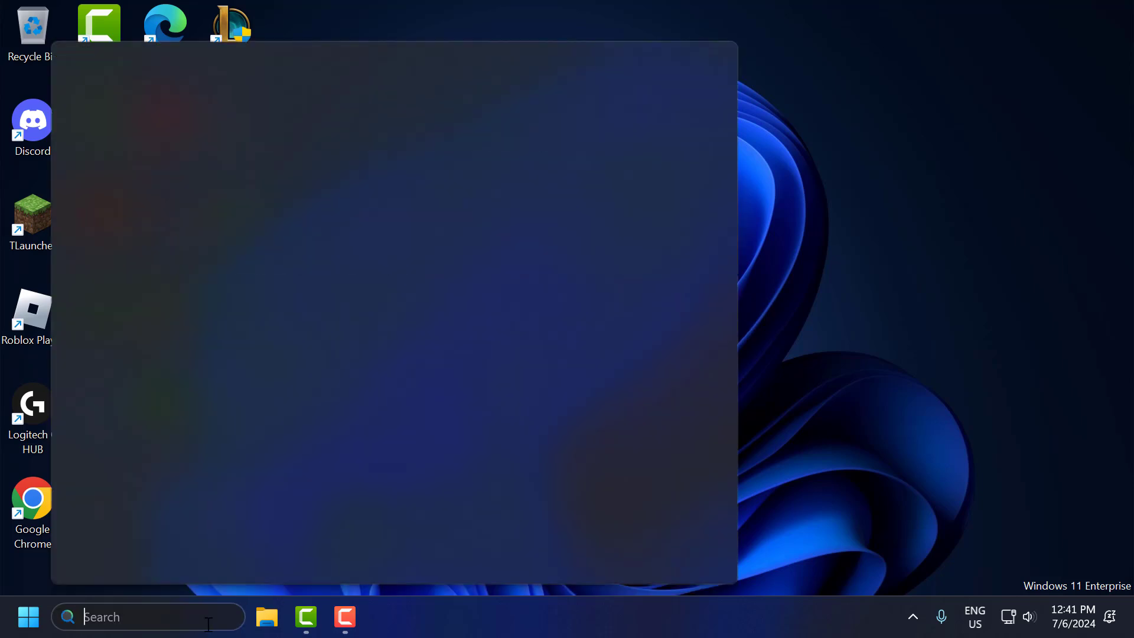
pyautogui.write('control Panel')
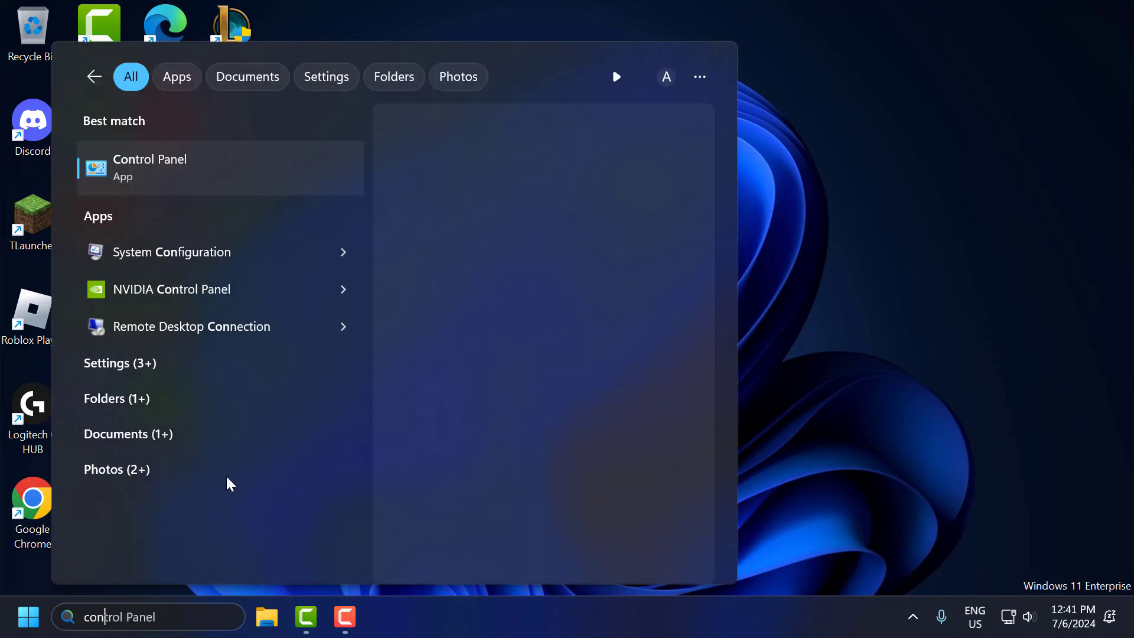
pyautogui.click(218, 164)
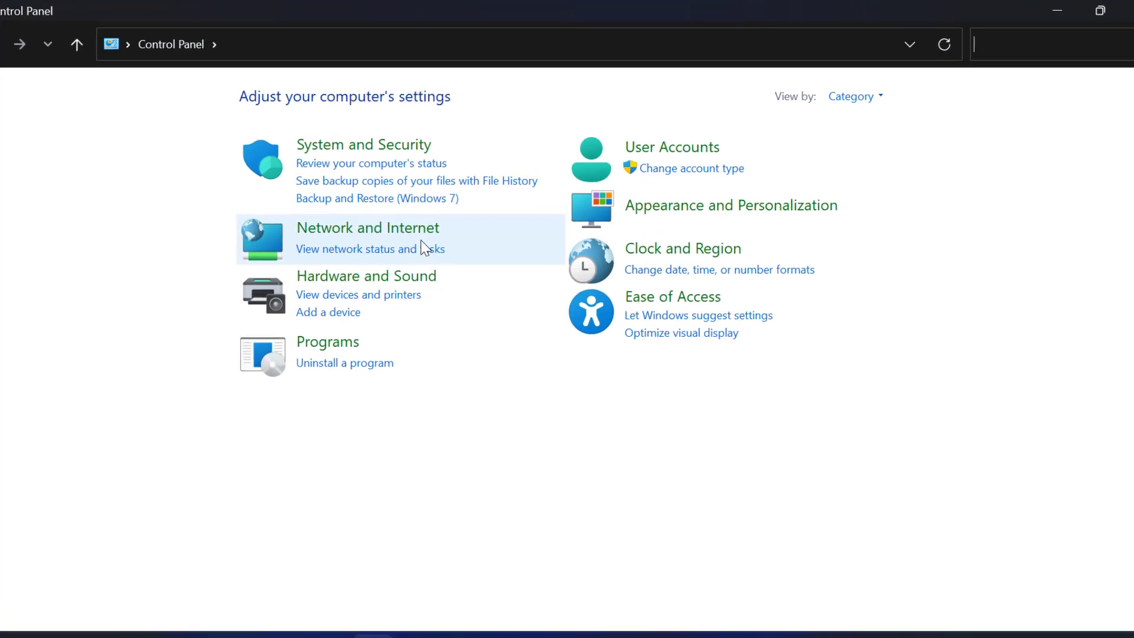
pyautogui.click(358, 376)
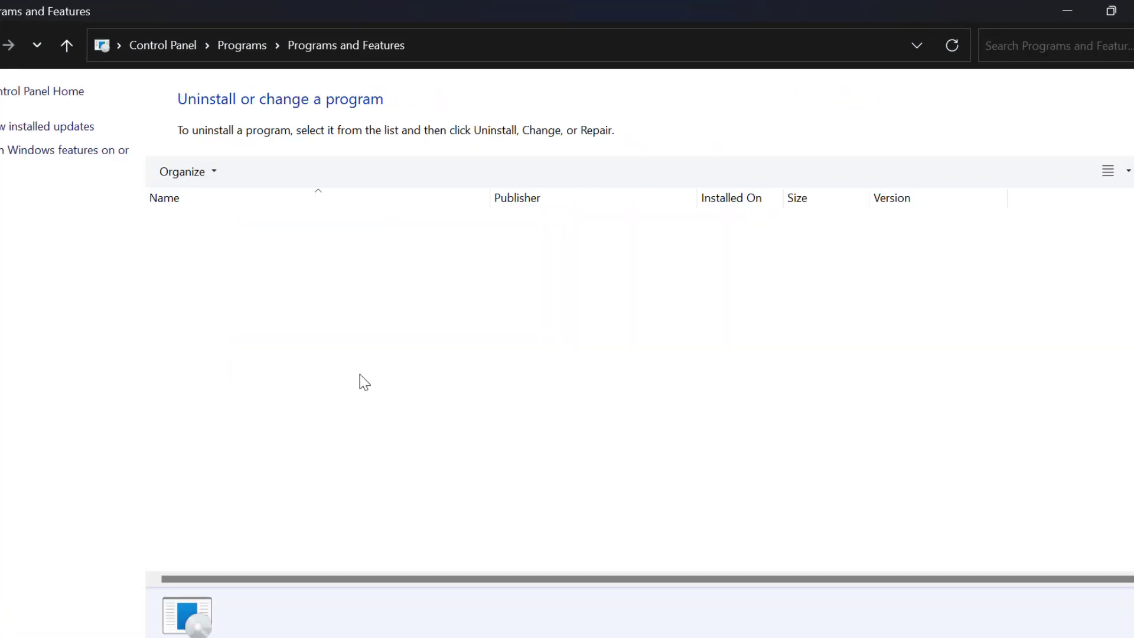
pyautogui.click(342, 390)
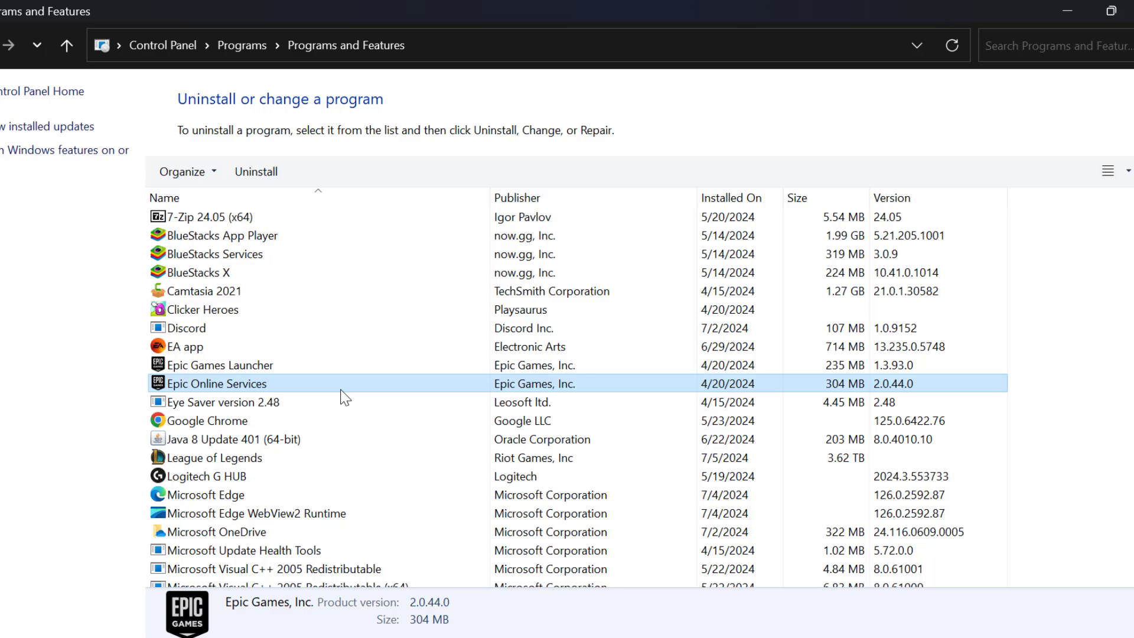
pyautogui.scroll(-8, 341, 390)
pyautogui.click(341, 390)
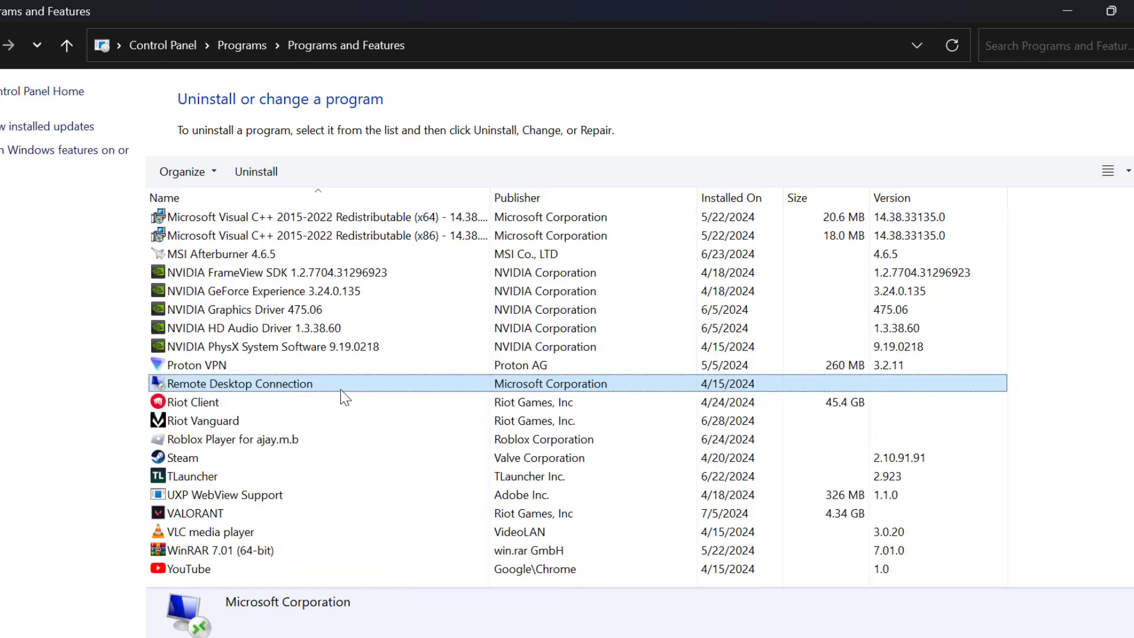
pyautogui.click(290, 418)
pyautogui.rightClick(220, 420)
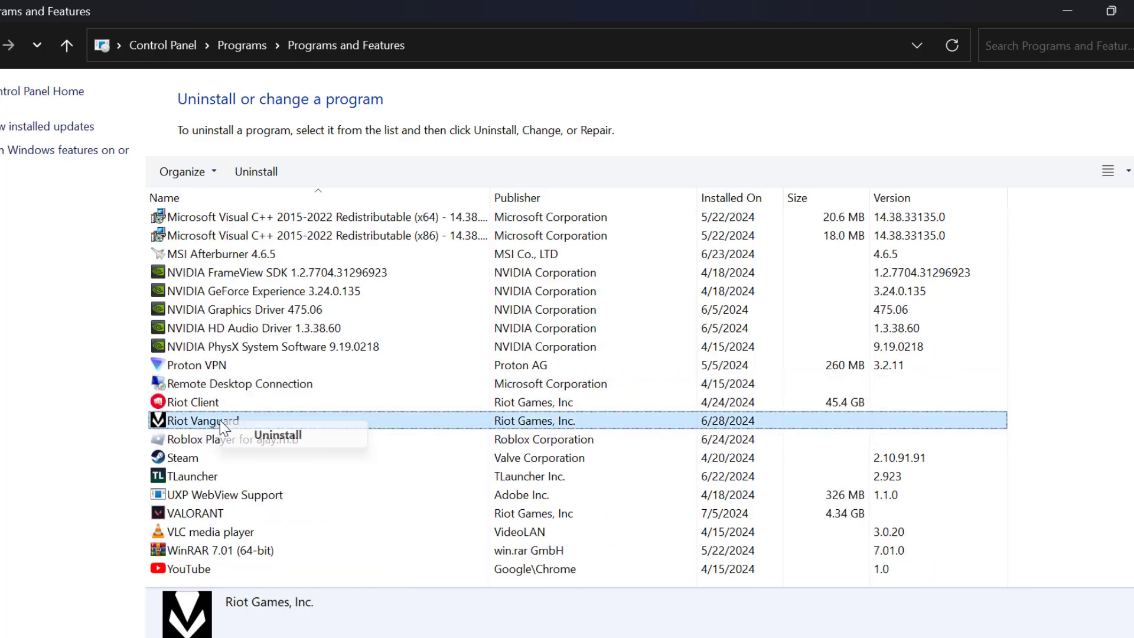
pyautogui.click(274, 434)
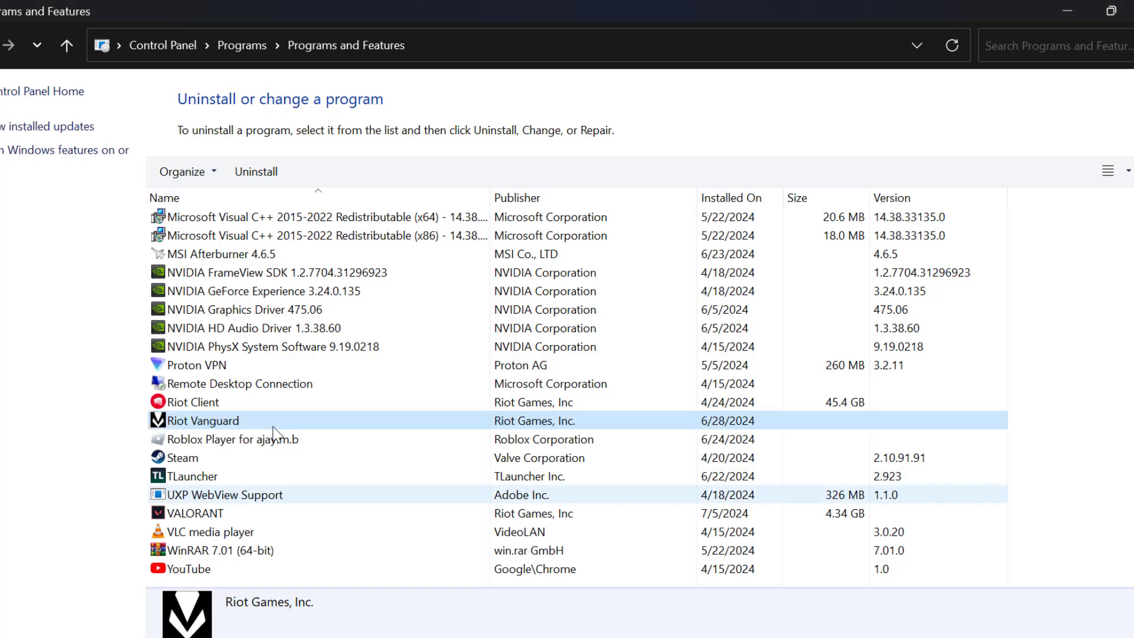
pyautogui.click(554, 414)
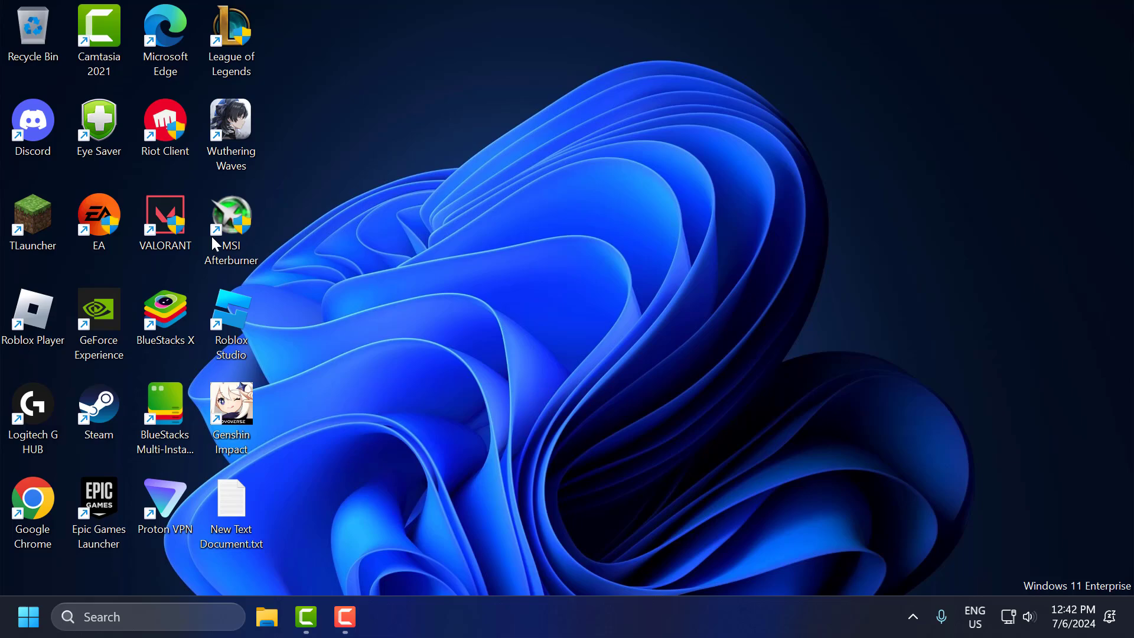
# Step: Launch VALORANT, run its update to reinstall Vanguard, and close the launcher at the restart prompt
pyautogui.doubleClick(166, 221)
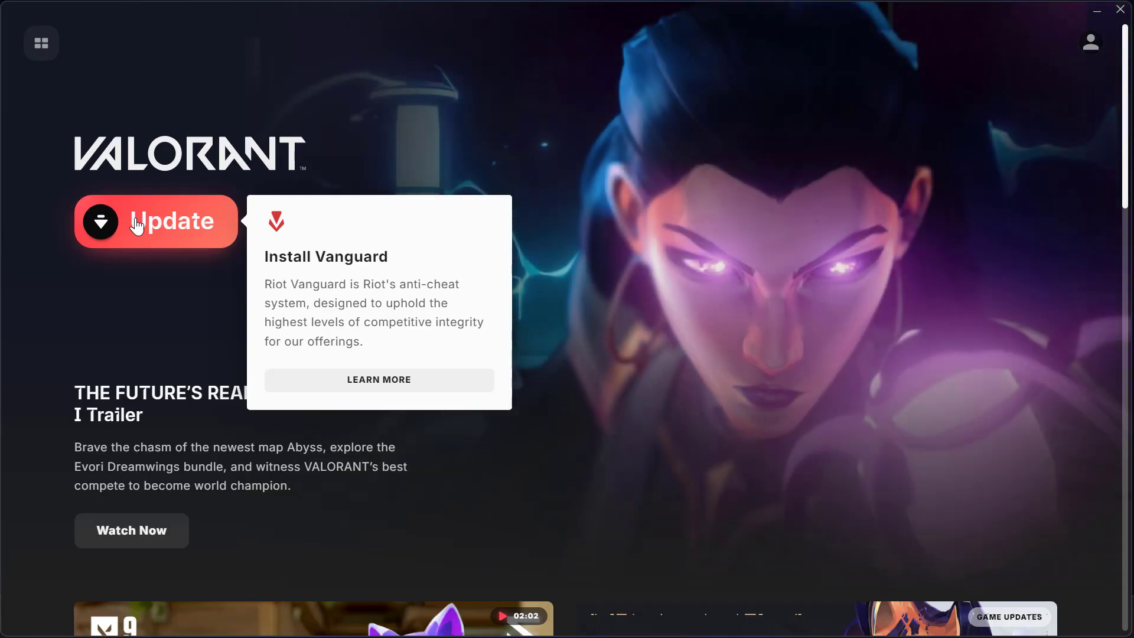
pyautogui.click(136, 219)
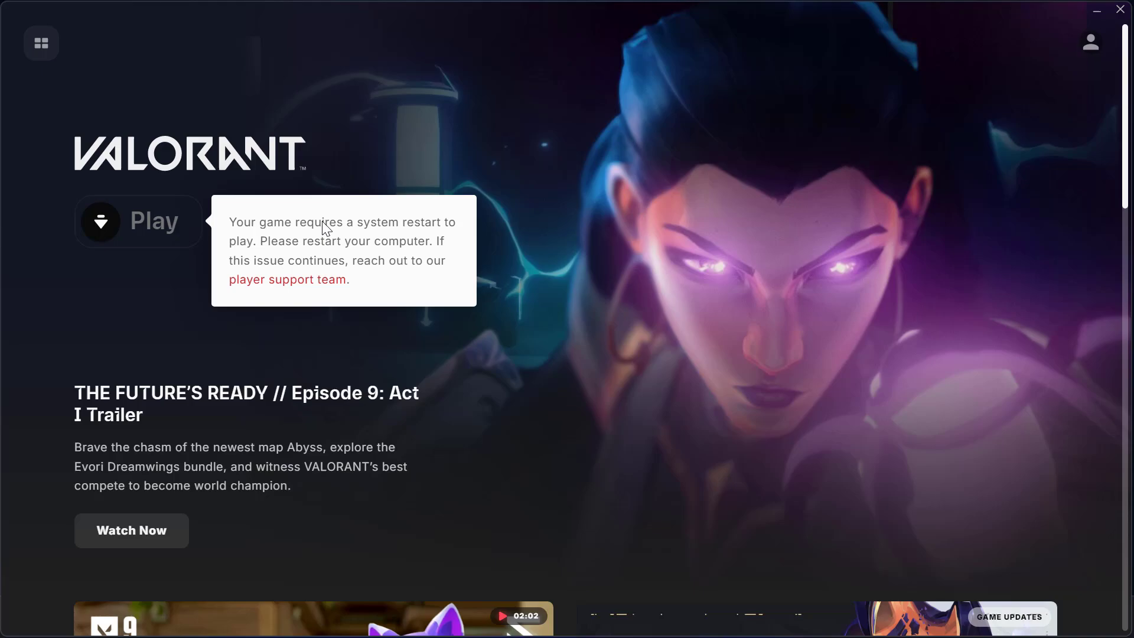
pyautogui.click(1121, 12)
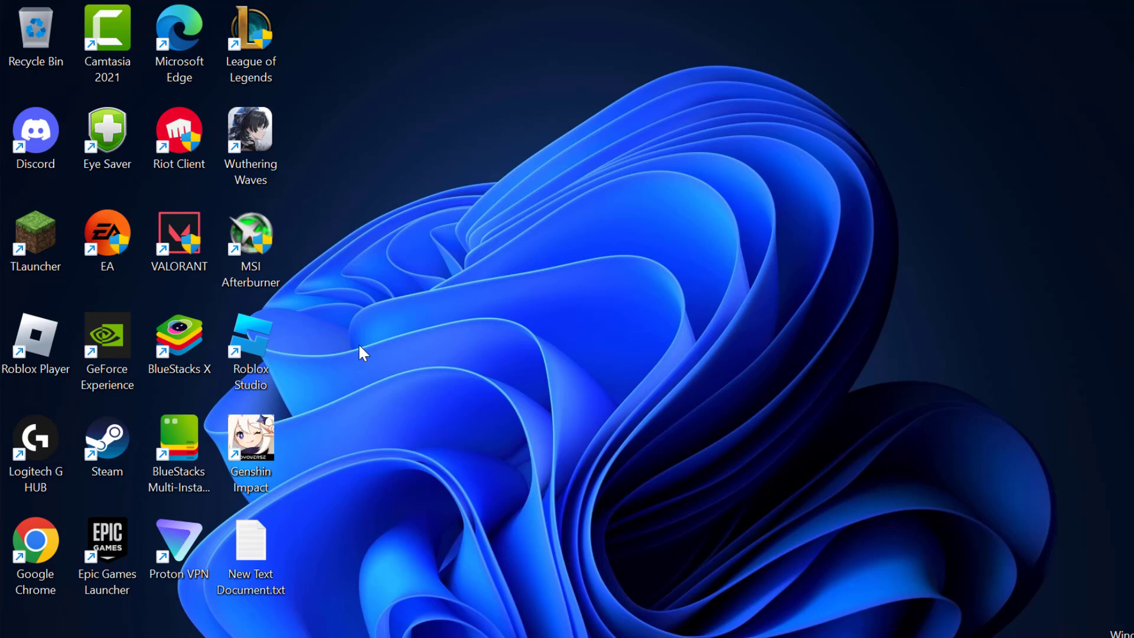
pyautogui.rightClick(179, 239)
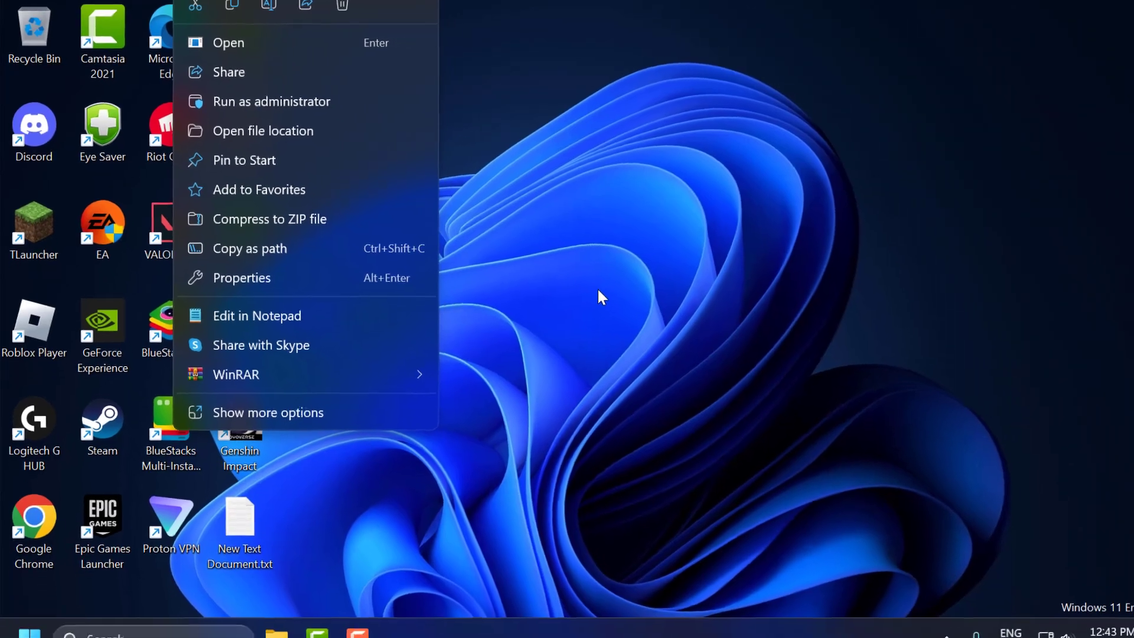
pyautogui.click(605, 321)
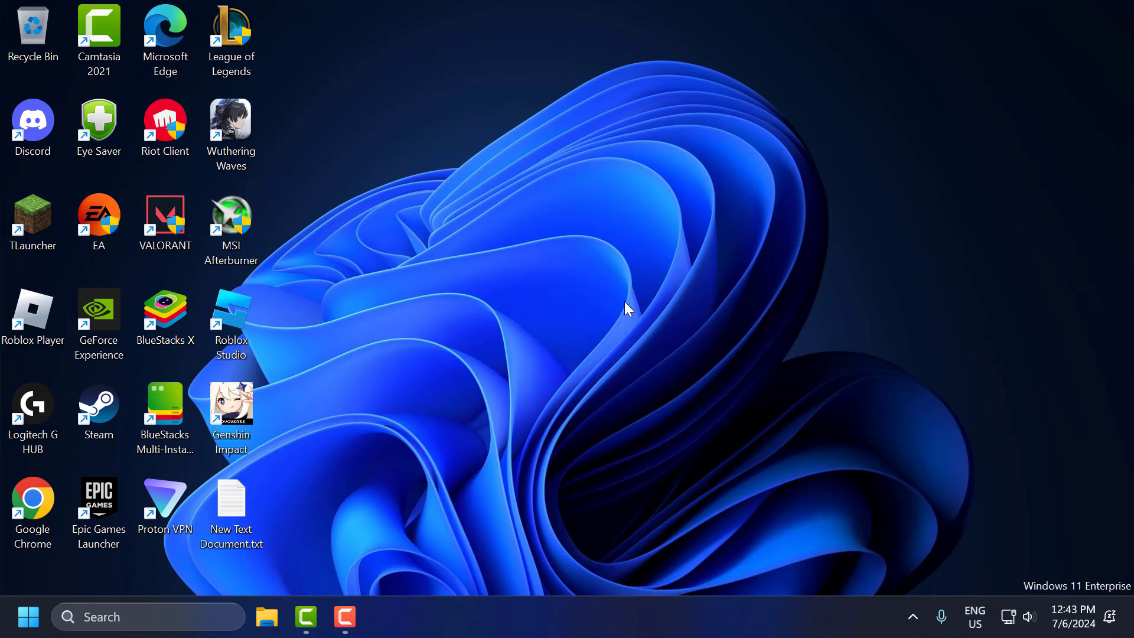
# Step: Open the firewall's Allowed apps page and unlock it with Change settings
pyautogui.click(193, 623)
pyautogui.write('all')
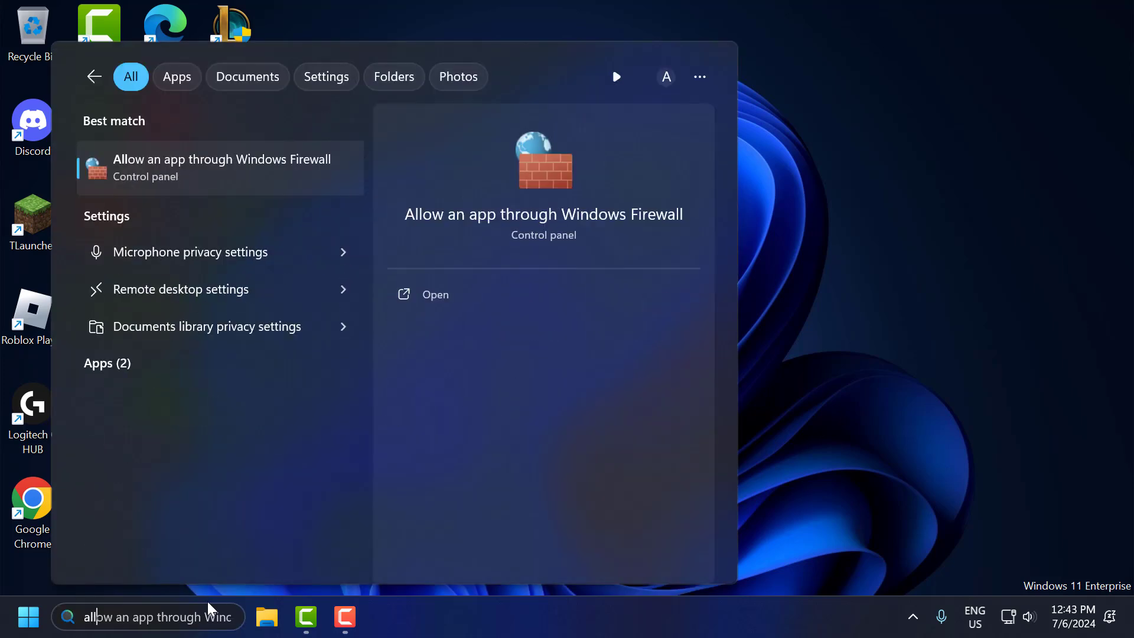
pyautogui.press('BackSpace')
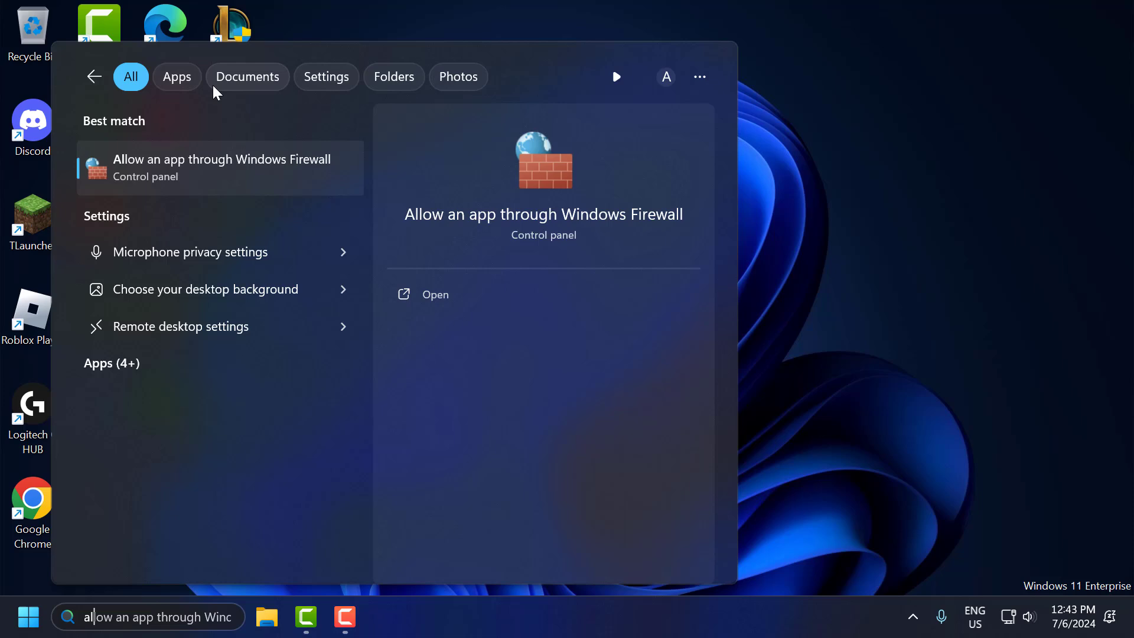
pyautogui.click(294, 178)
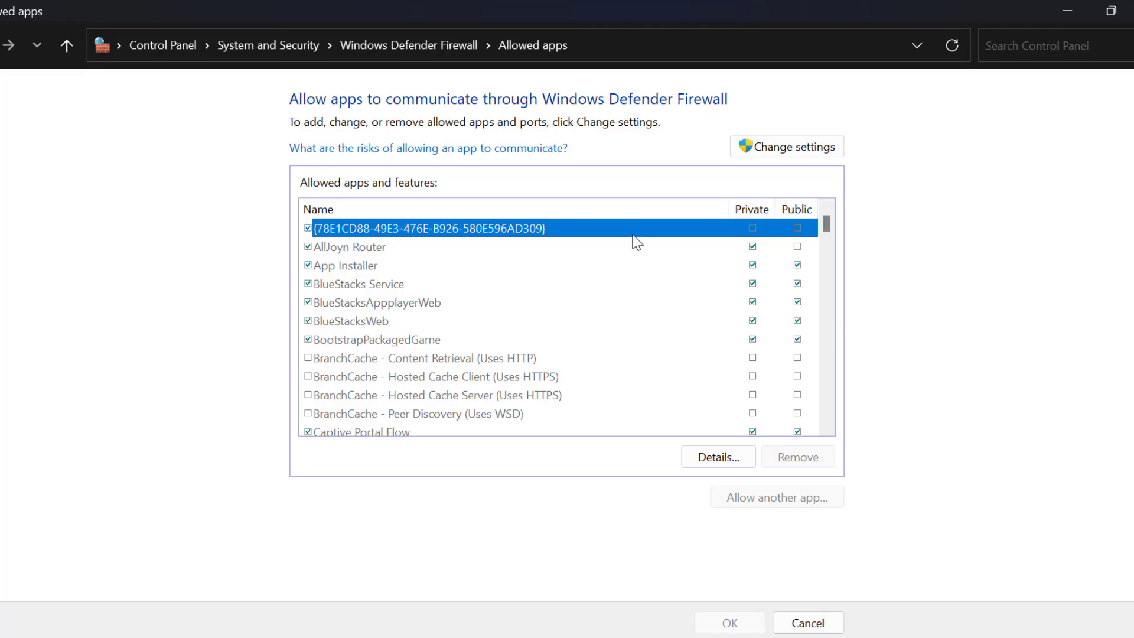
pyautogui.click(814, 150)
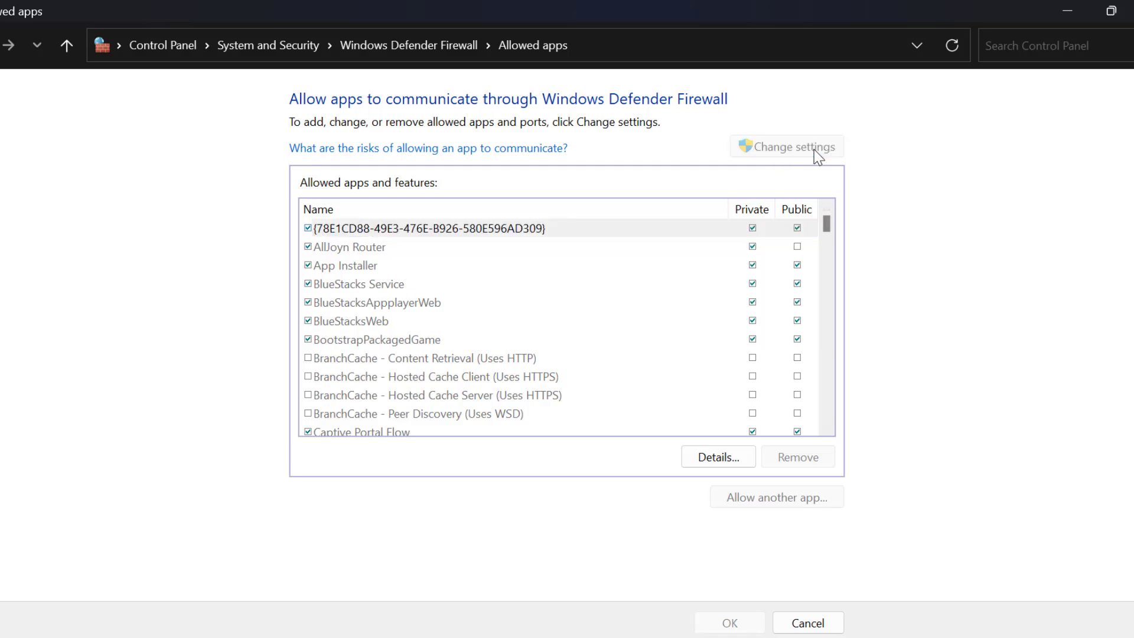
pyautogui.click(805, 504)
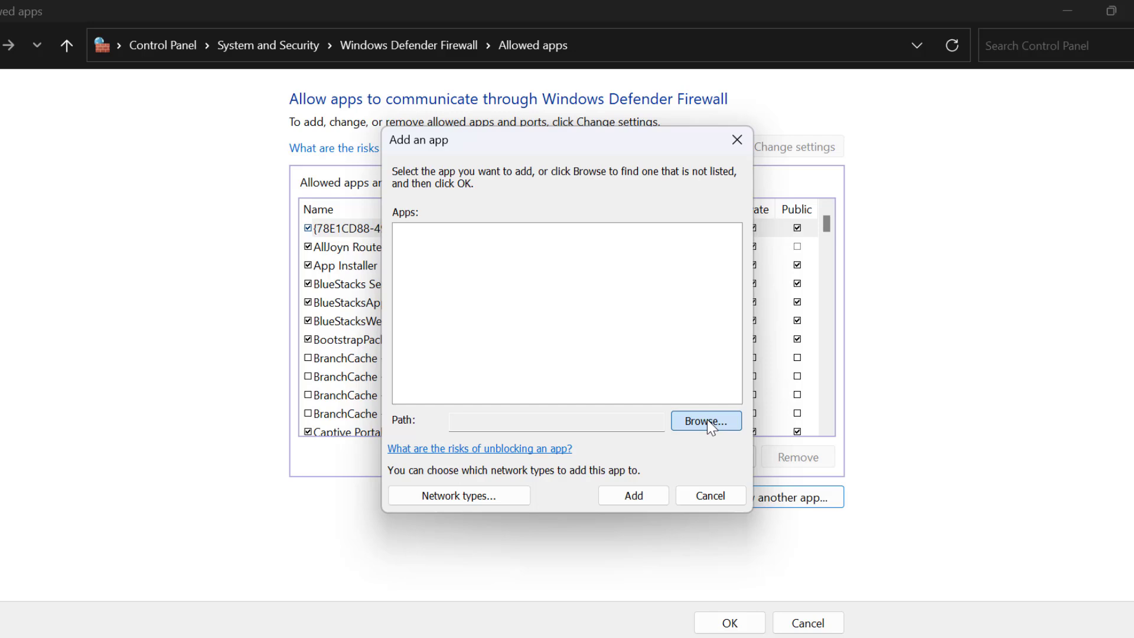
pyautogui.click(708, 420)
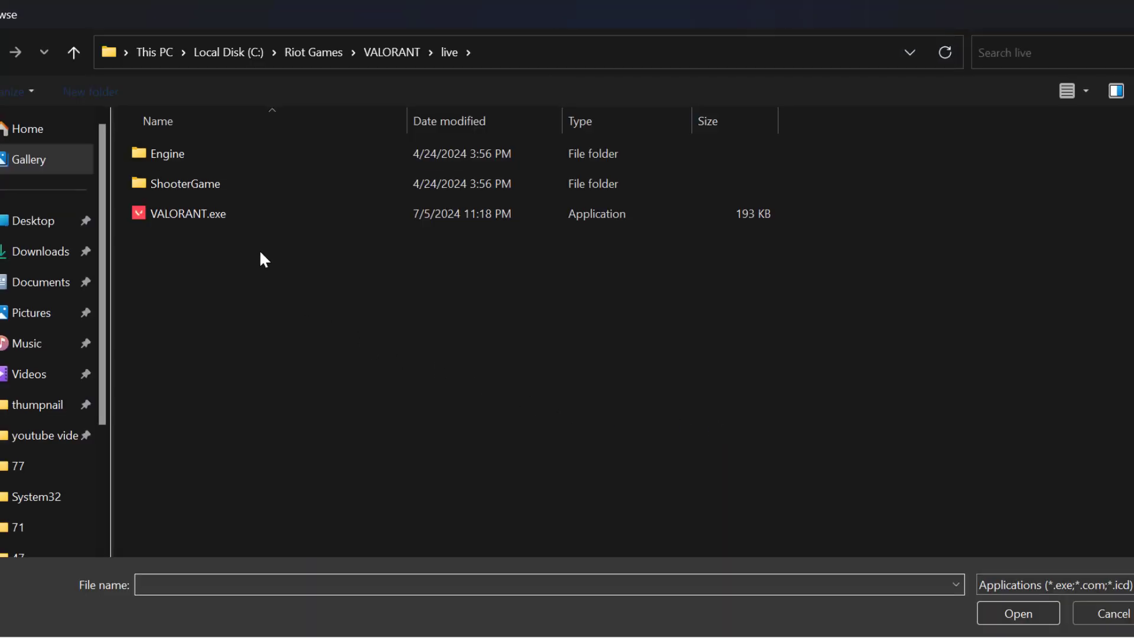
pyautogui.click(207, 51)
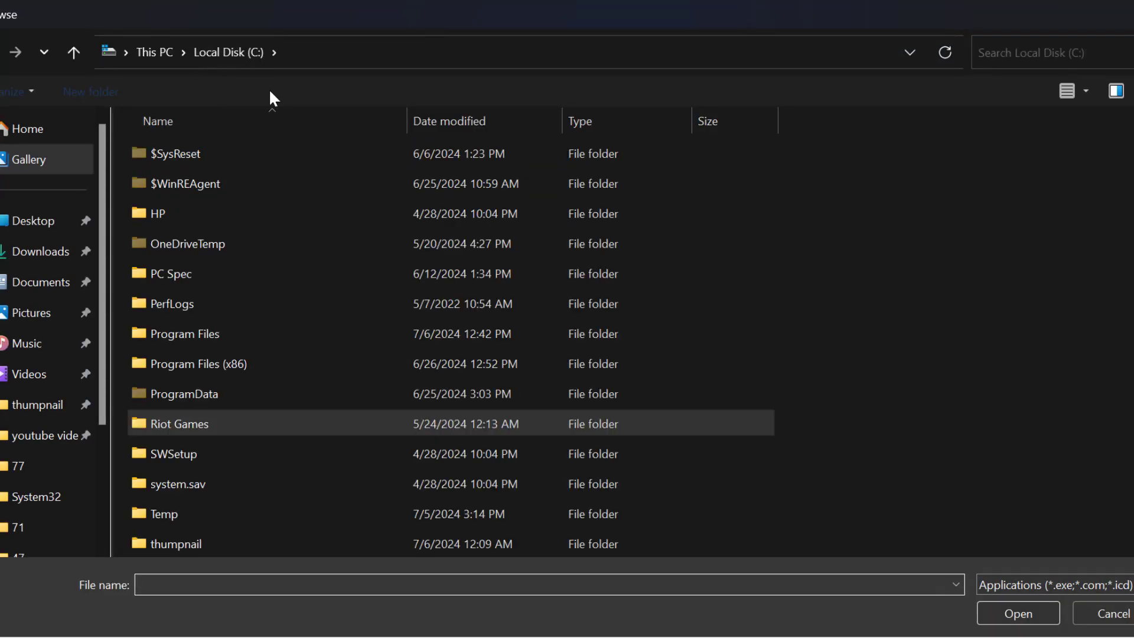
pyautogui.doubleClick(239, 420)
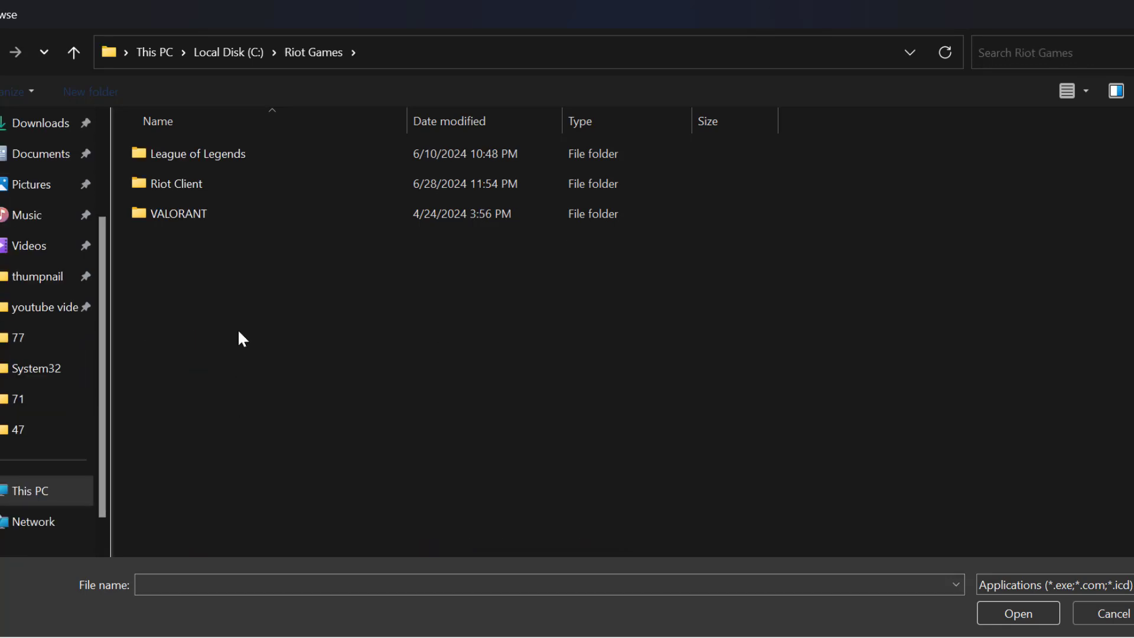
pyautogui.doubleClick(207, 214)
pyautogui.doubleClick(201, 155)
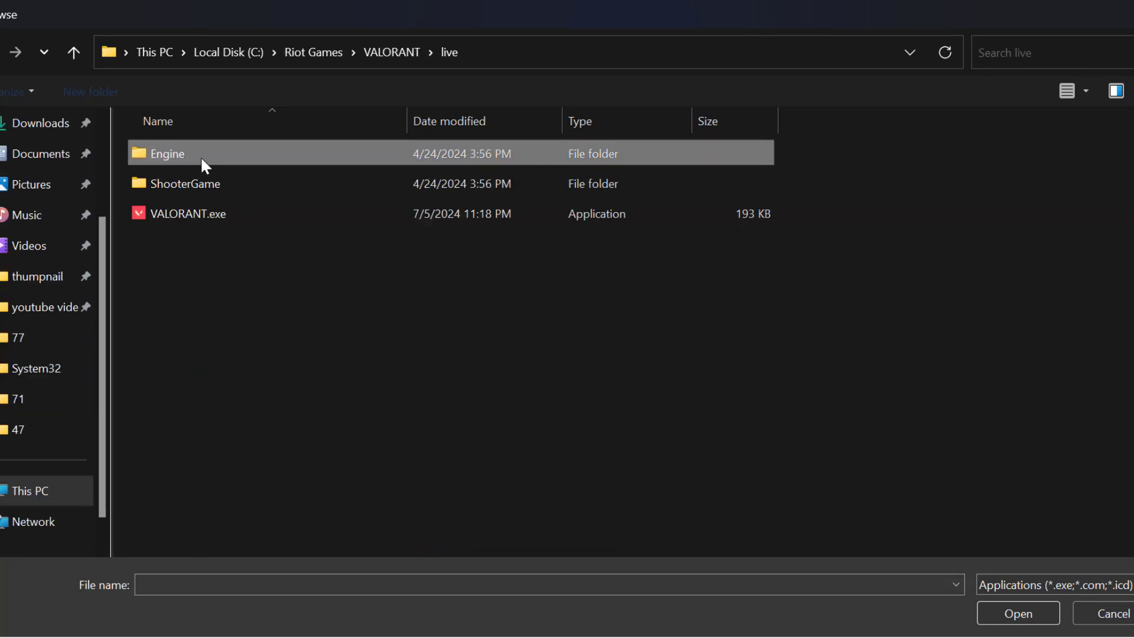
pyautogui.click(198, 219)
pyautogui.click(1005, 615)
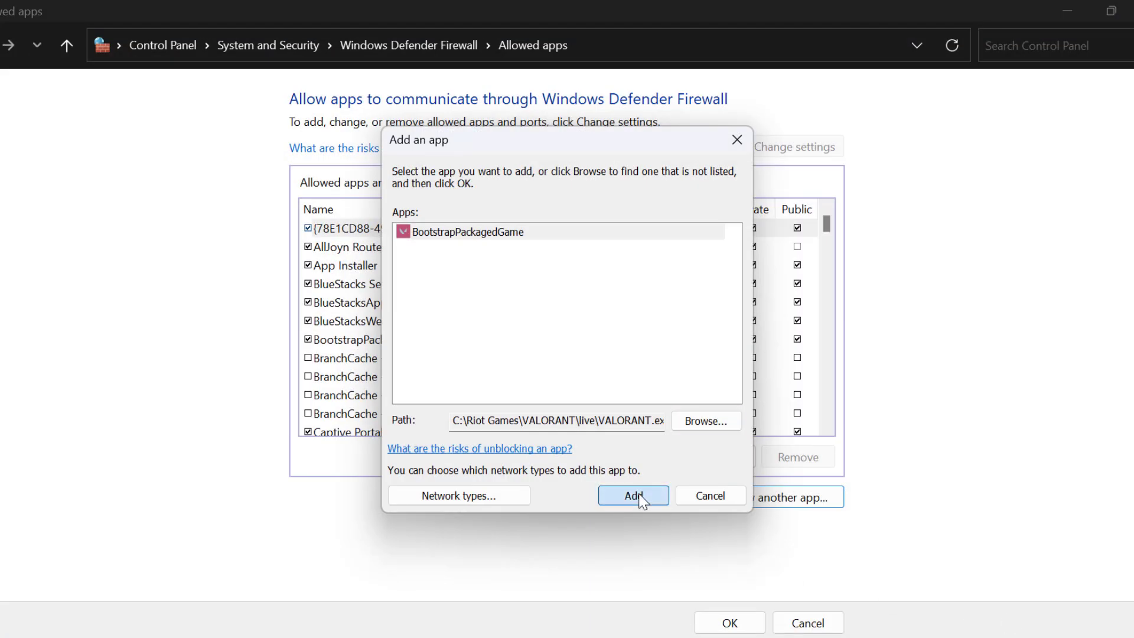
pyautogui.click(637, 498)
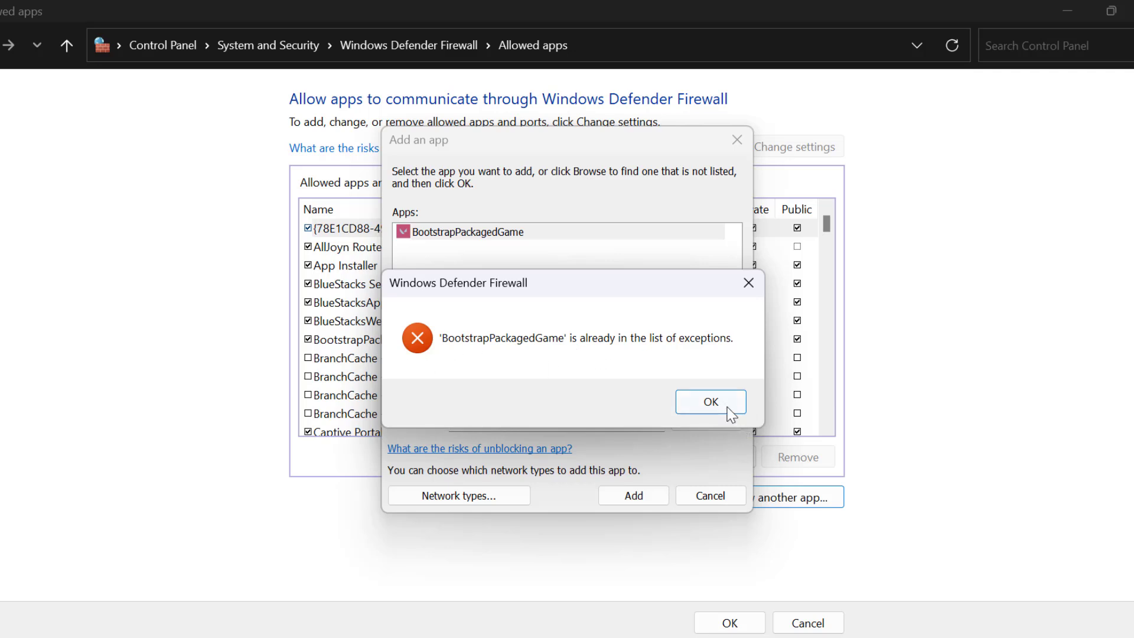
pyautogui.click(711, 401)
pyautogui.click(718, 497)
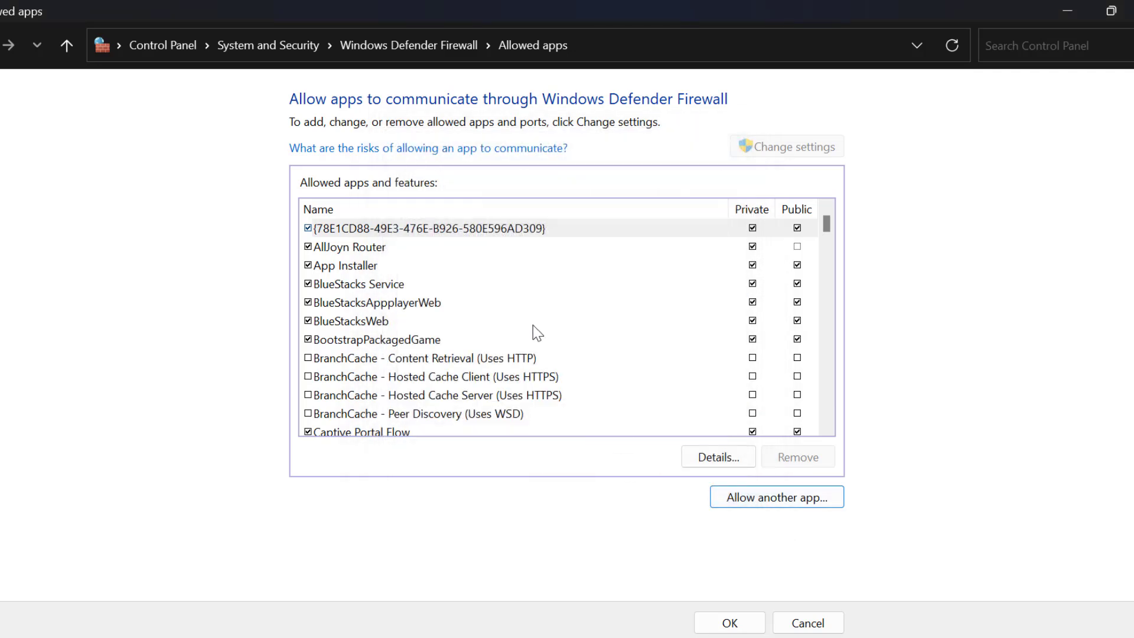
pyautogui.click(479, 321)
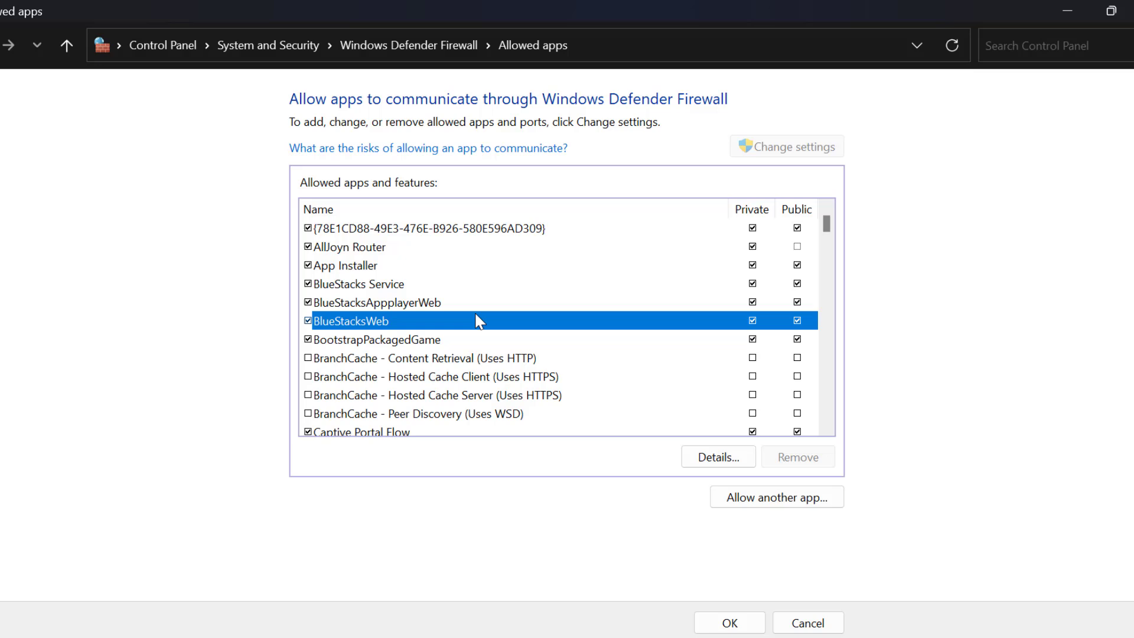
pyautogui.press('Down')
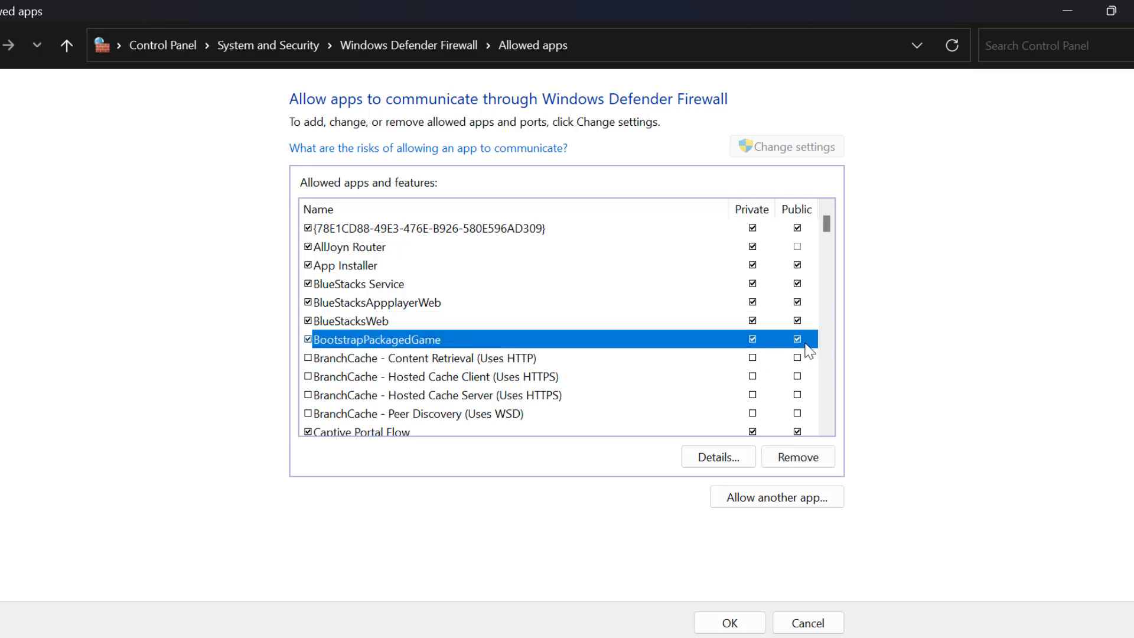
# Step: Add C:\Riot Games\Riot Client\RiotClientServices.exe to the firewall's allowed apps
pyautogui.click(778, 504)
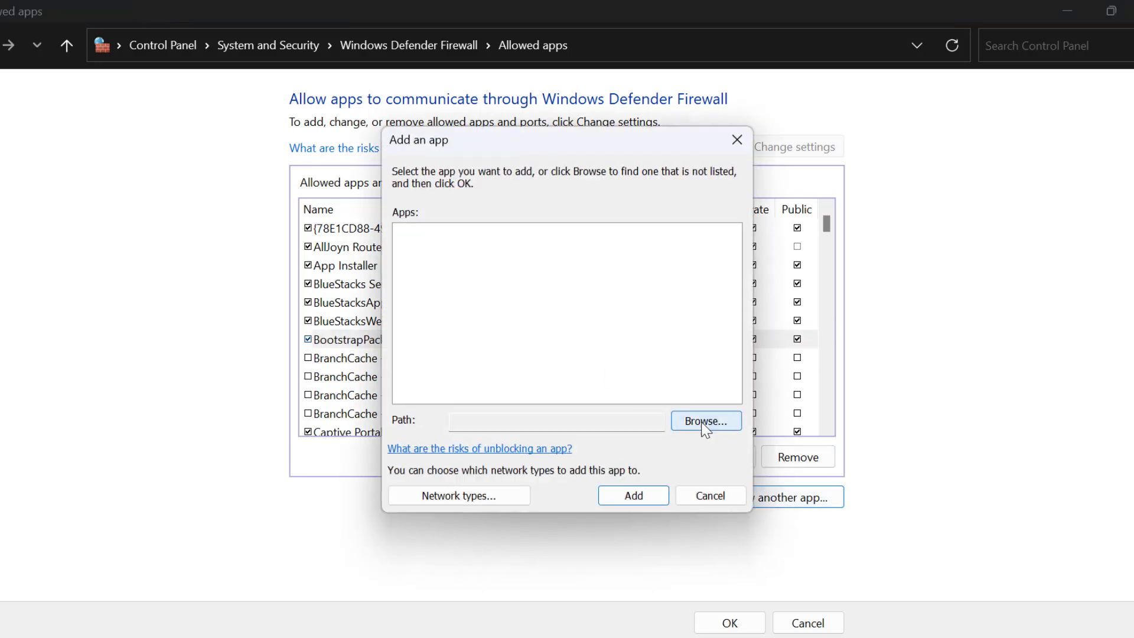
pyautogui.click(704, 421)
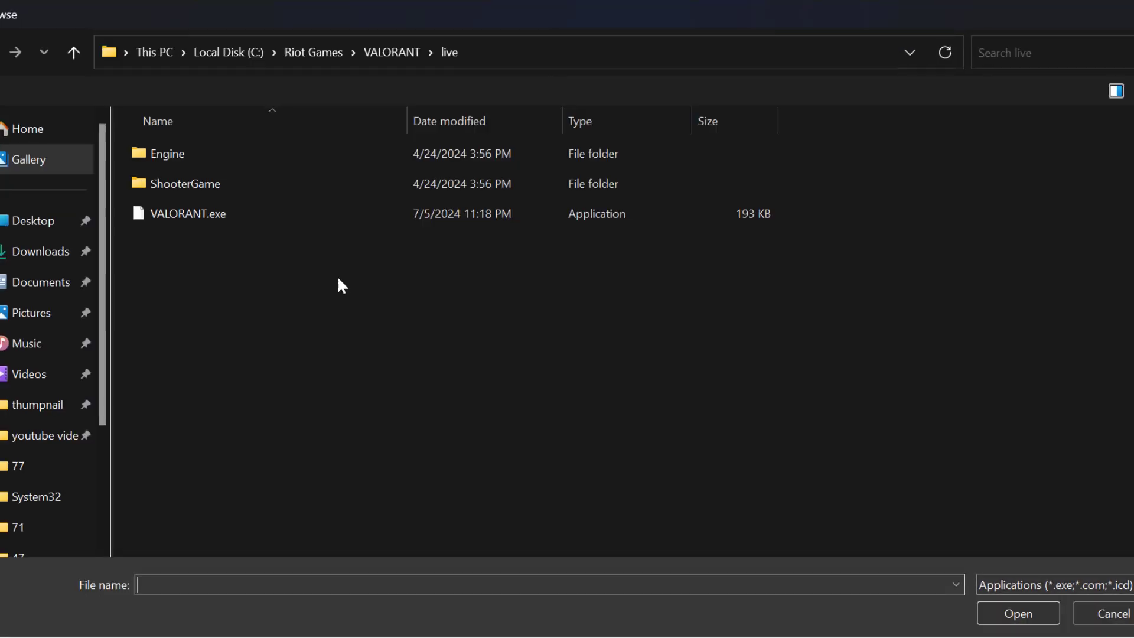
pyautogui.click(223, 51)
pyautogui.doubleClick(223, 424)
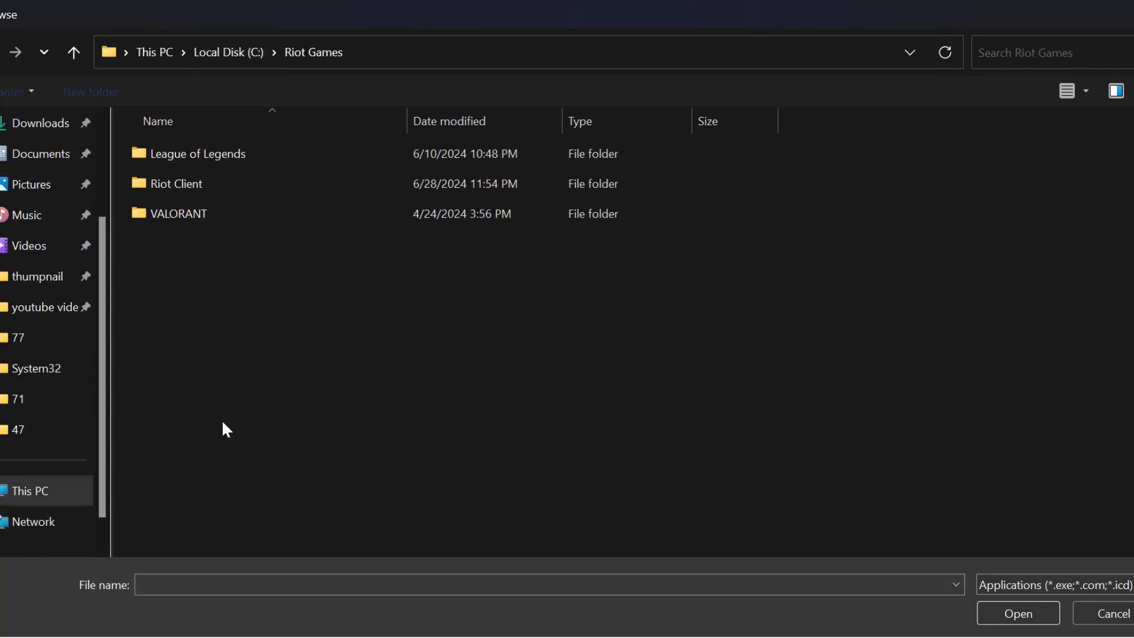
pyautogui.doubleClick(183, 178)
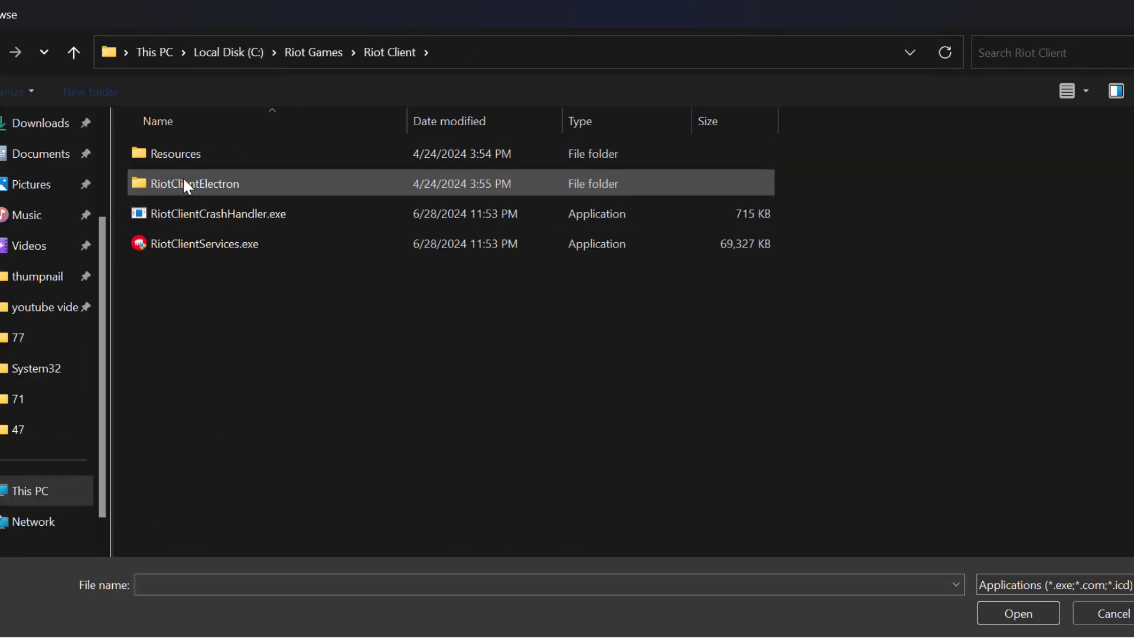
pyautogui.click(150, 248)
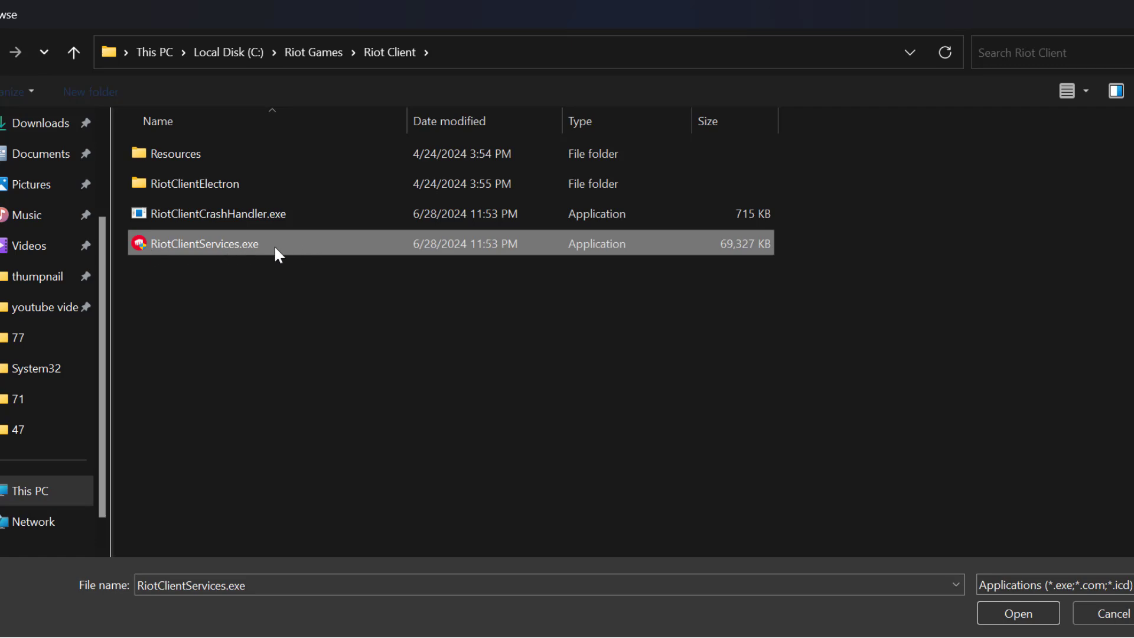
pyautogui.click(980, 617)
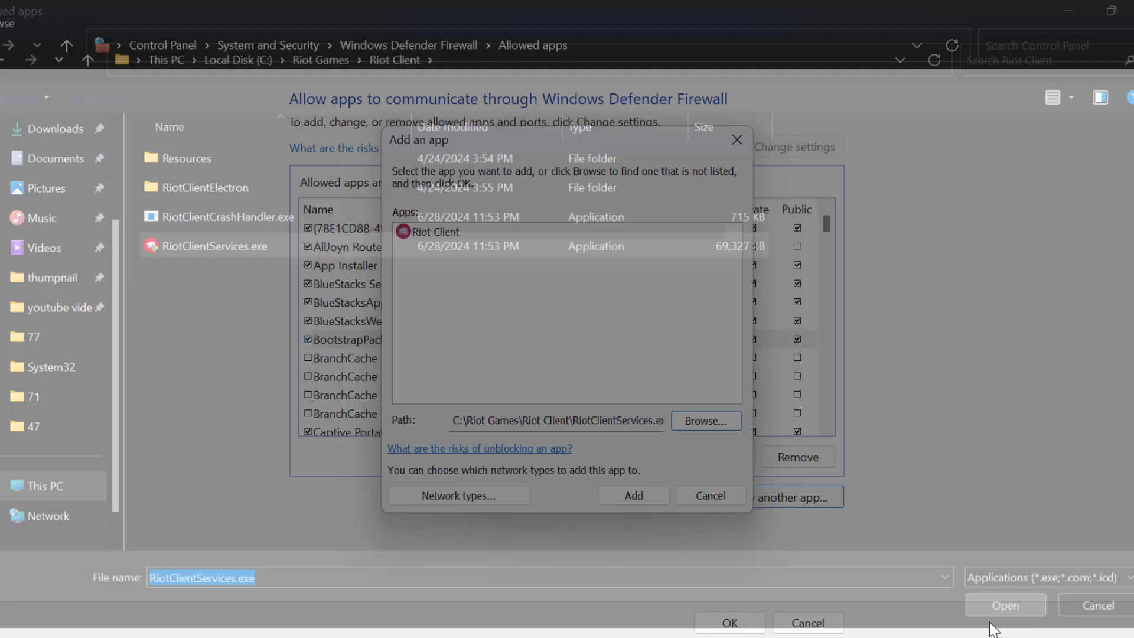
pyautogui.click(648, 503)
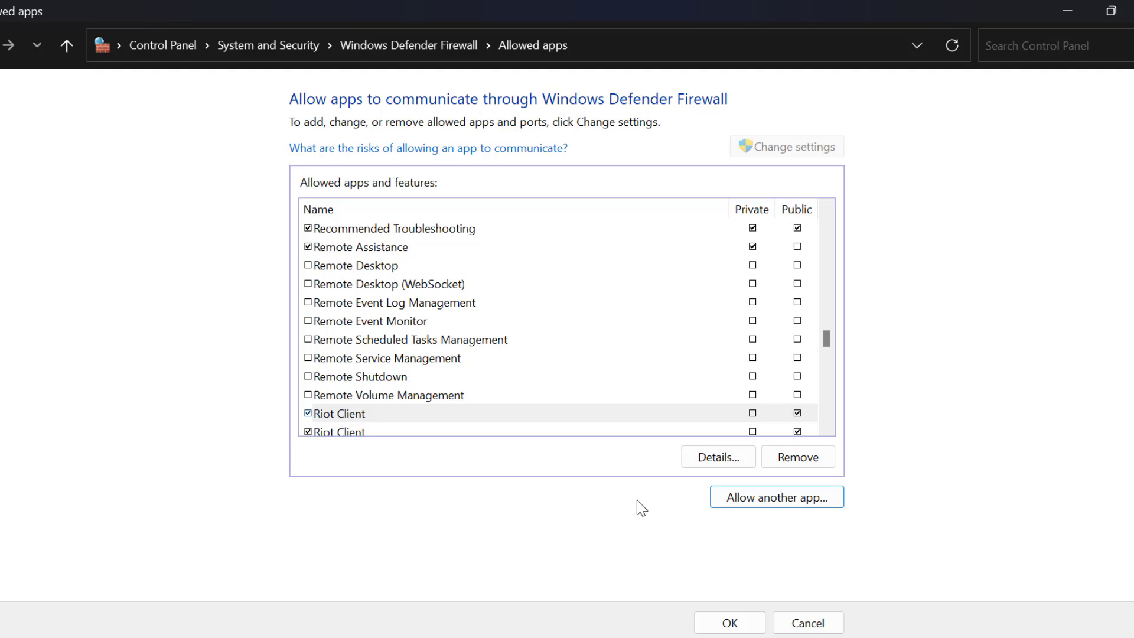
# Step: Allow both Riot Client entries on Private networks and save the changes
pyautogui.scroll(-1, 435, 419)
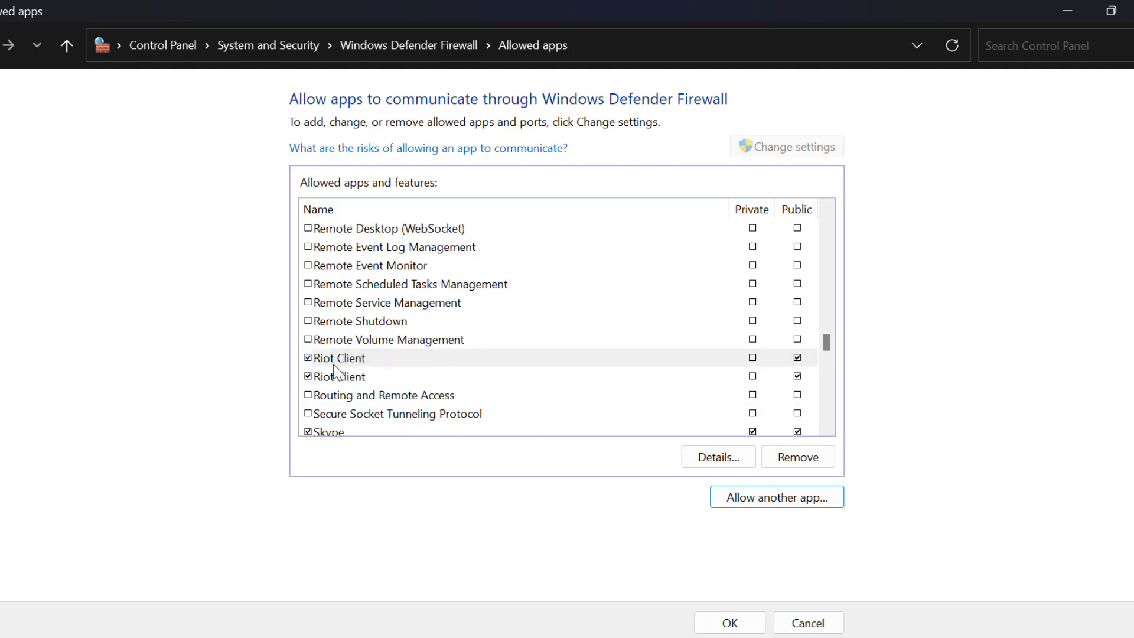
pyautogui.click(753, 358)
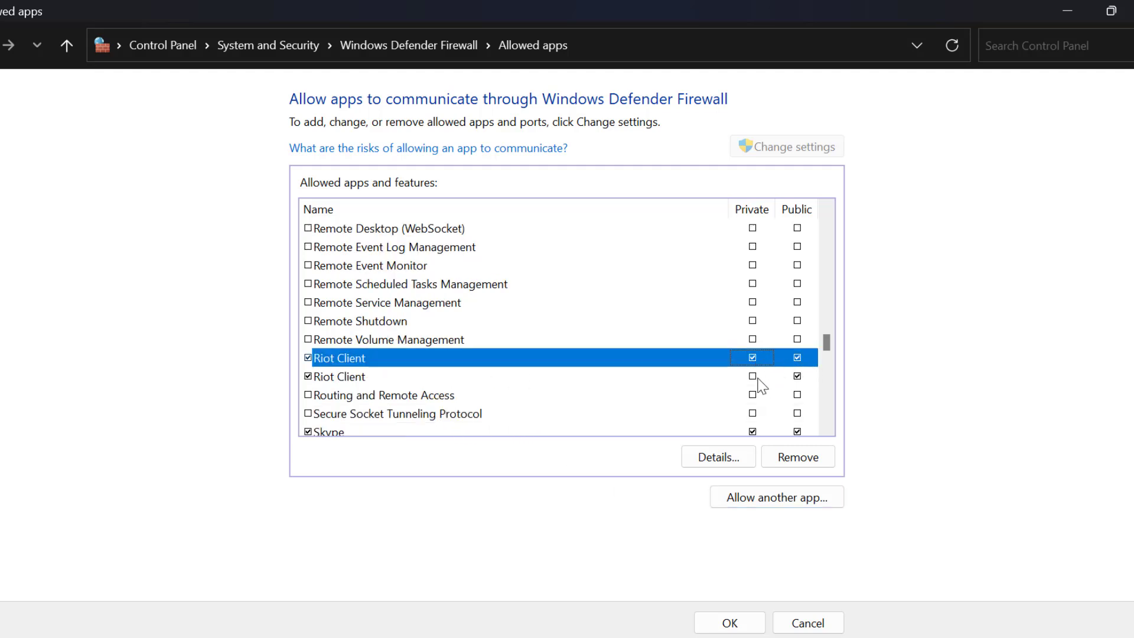
pyautogui.click(753, 377)
pyautogui.click(727, 621)
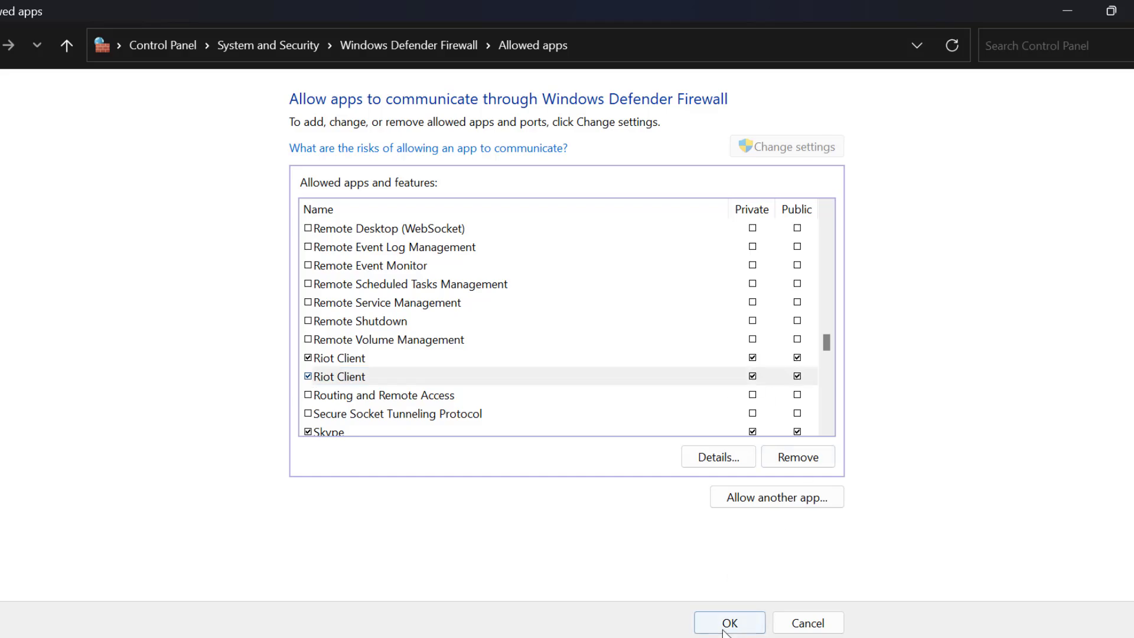